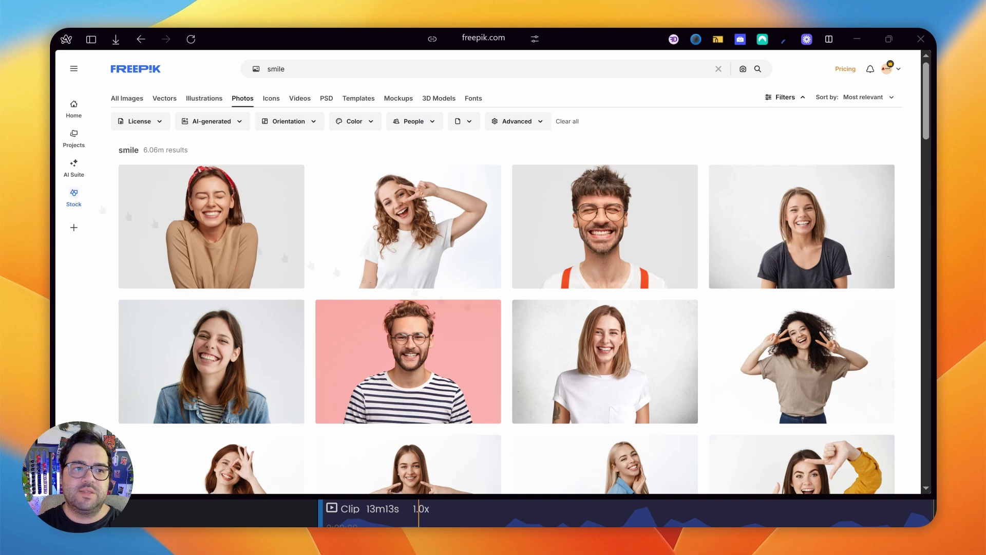
Step: Open the "for marketing" folder in the Webflow dashboard and open a site from it in the designer
mouse_move(138, 165)
left_click(163, 143)
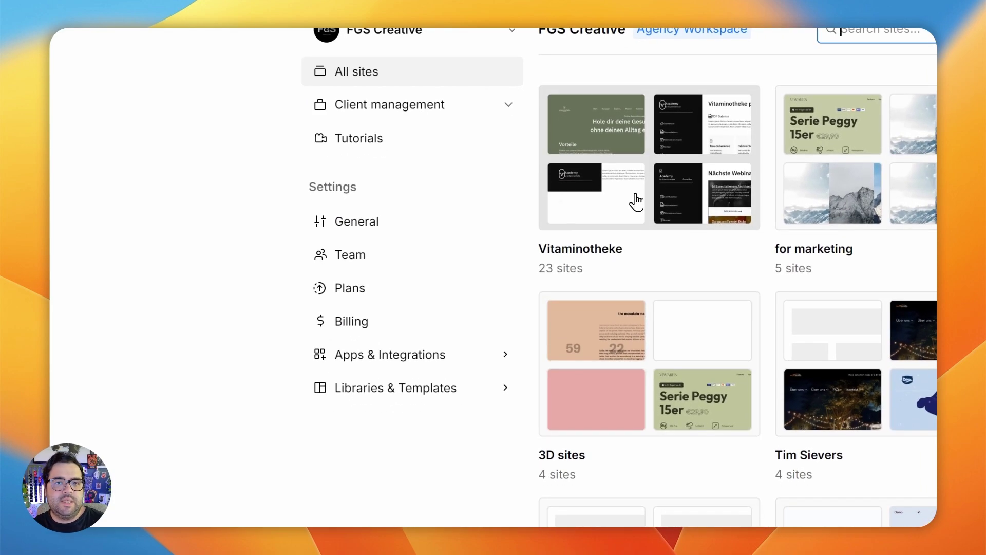
left_click(880, 164)
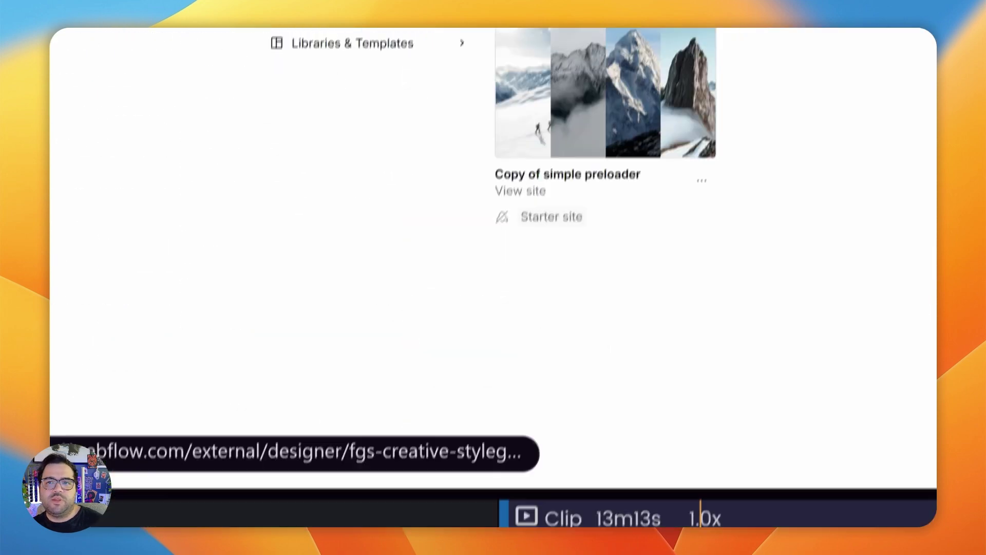
left_click(683, 210)
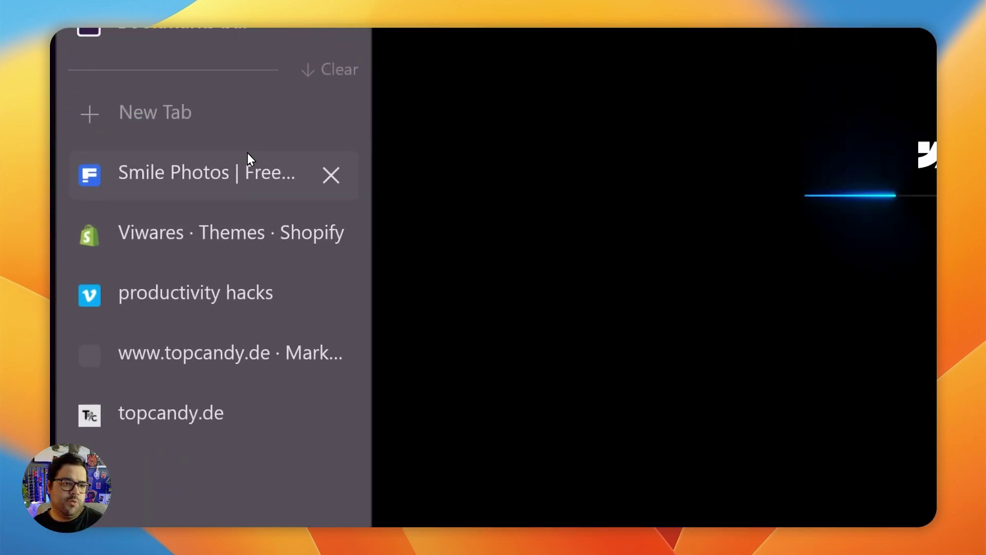
Step: Return to the Freepik "smile" photo results and open the photo of the woman with the red headband
left_click(248, 154)
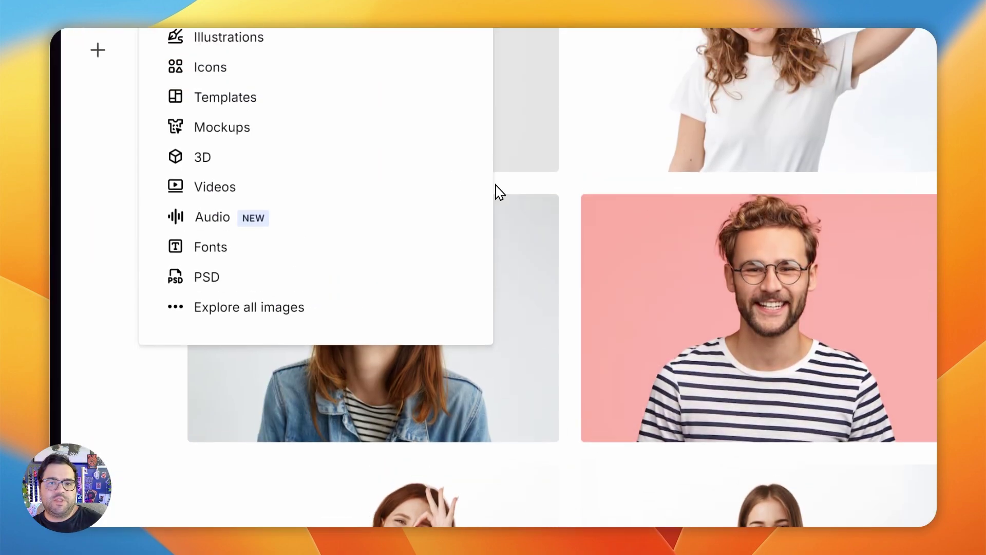
scroll(504, 194, "up", 5)
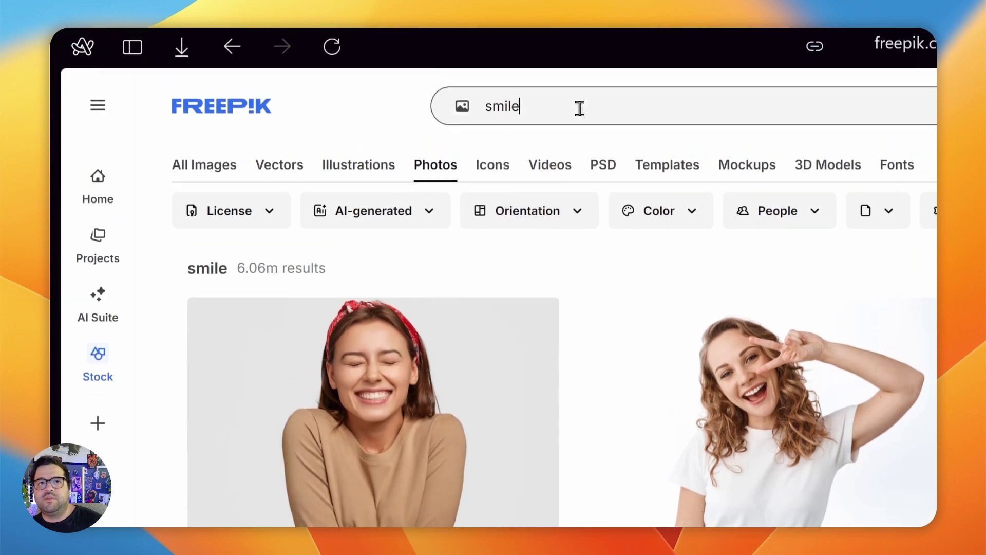
left_click(580, 105)
left_click(379, 276)
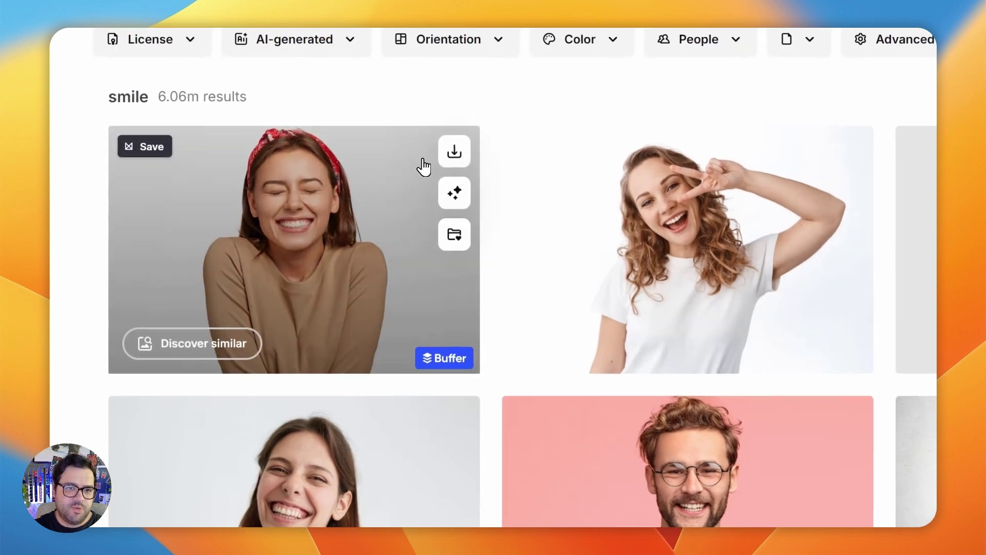
left_click(472, 115)
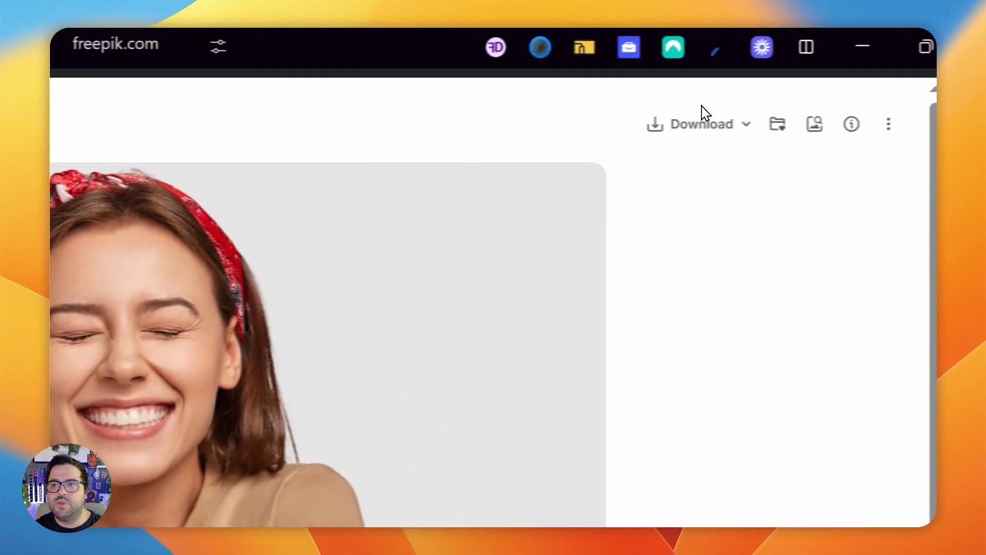
Step: Download the red-headband photo in its original 8495 × 5663 px size and check the file on the desktop
left_click(666, 135)
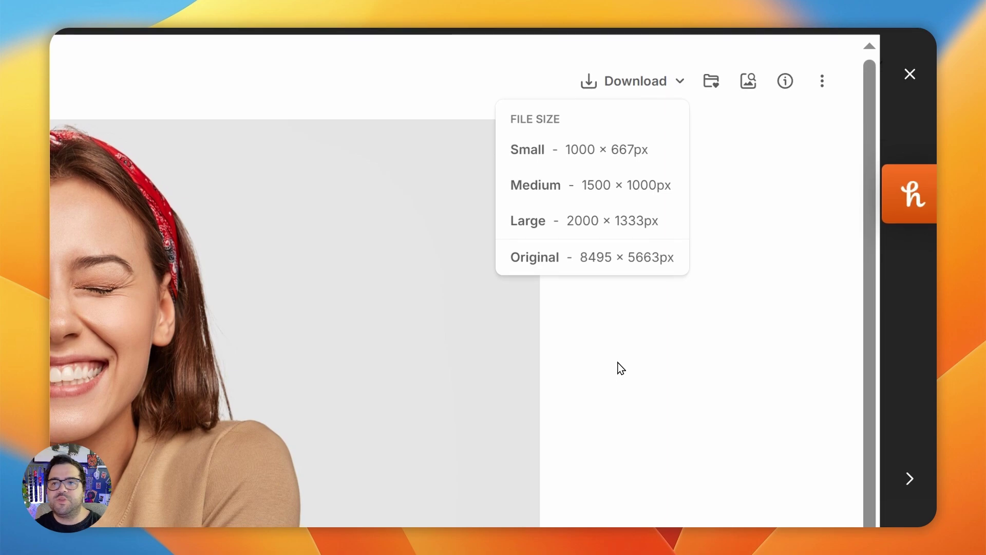
left_click(668, 84)
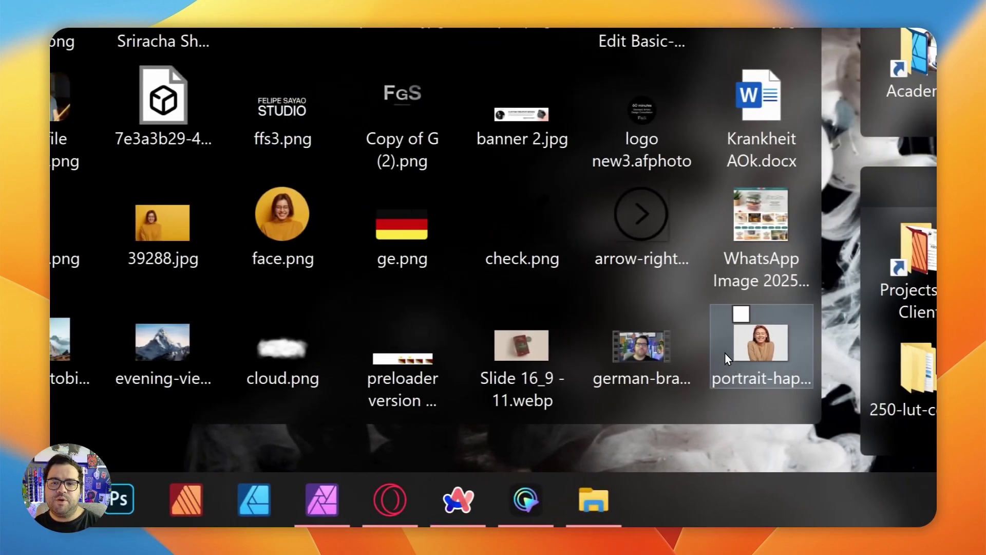
left_click(714, 352)
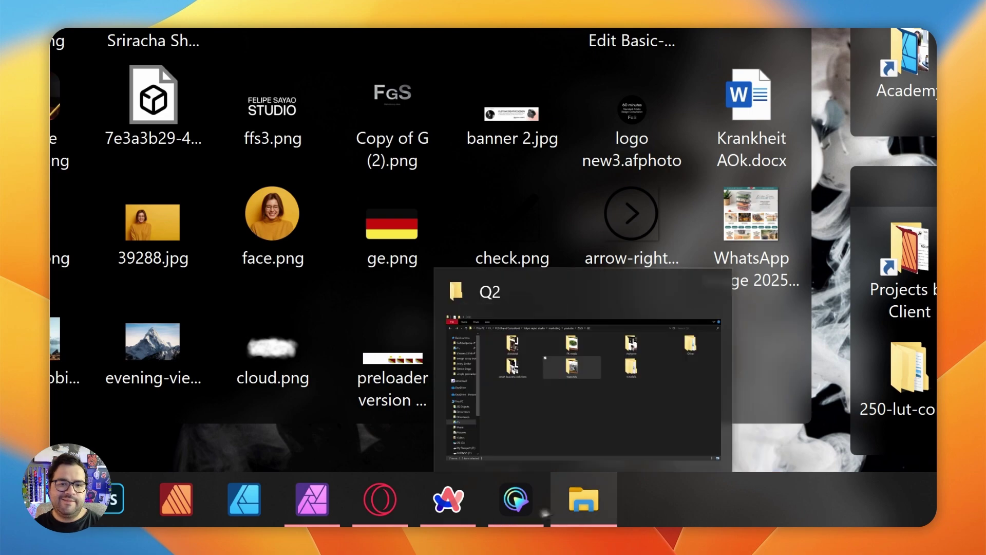
left_click(447, 498)
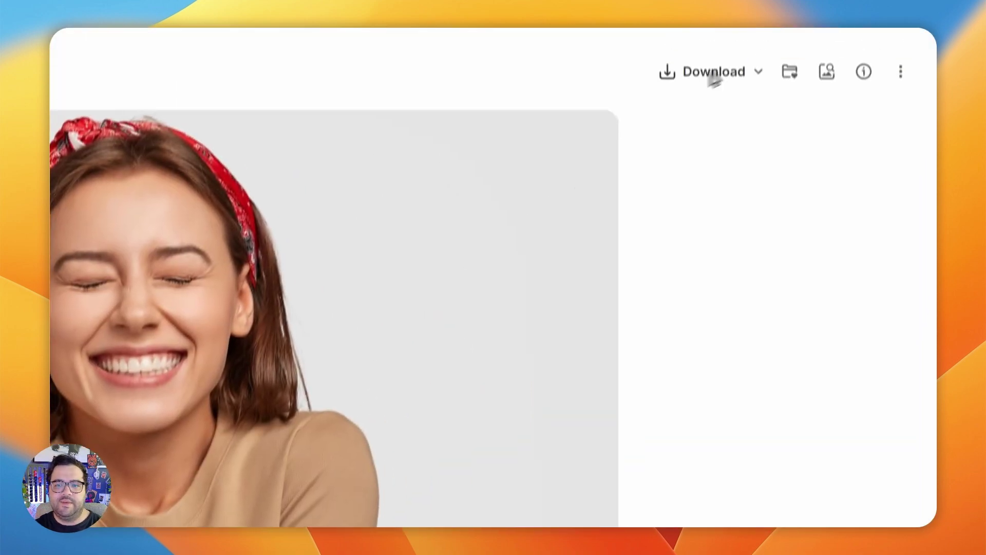
left_click(653, 131)
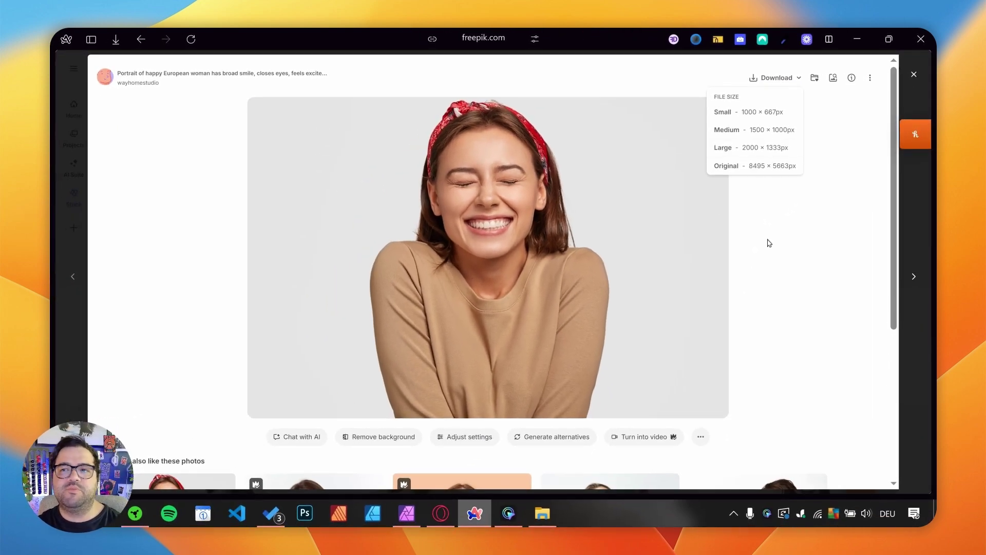
left_click(751, 167)
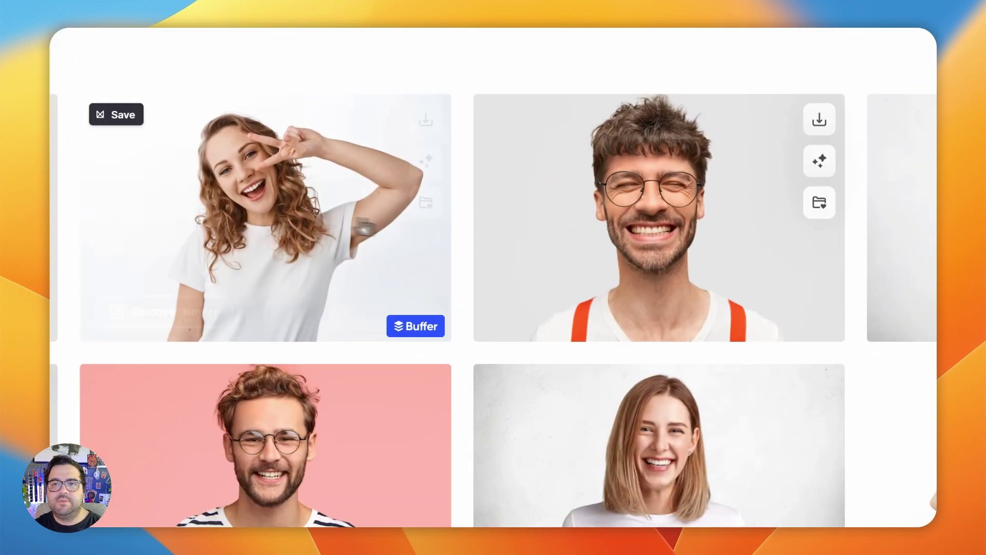
Step: Download the peace-sign woman's photo in its original 7000 × 4667 px size, and the photo of the smiling woman in the dark T-shirt
left_click(181, 198)
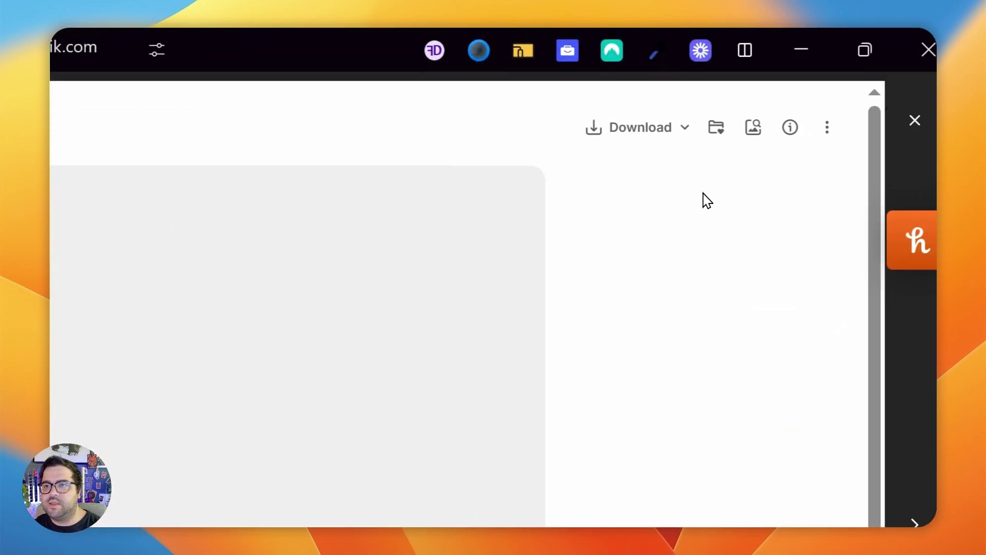
left_click(666, 130)
left_click(546, 307)
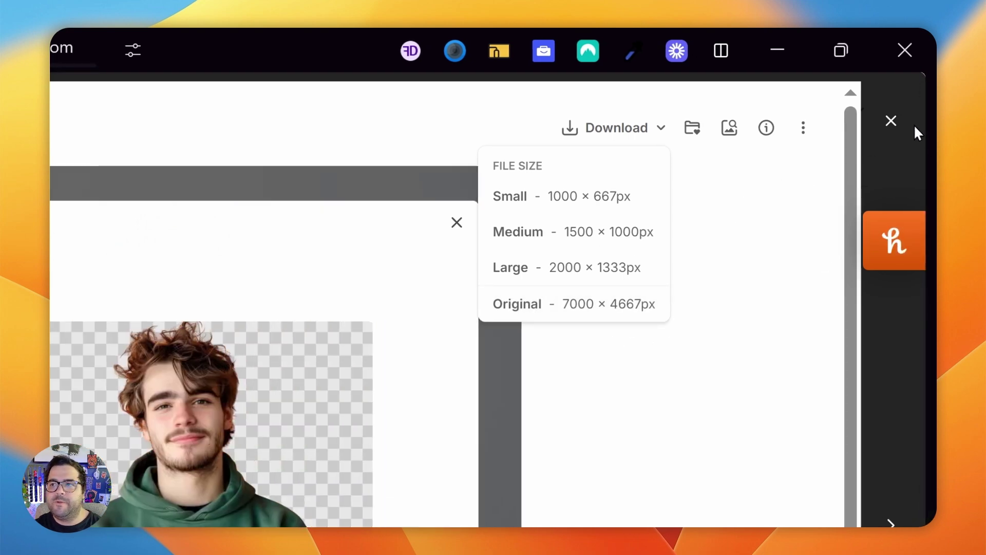
left_click(890, 123)
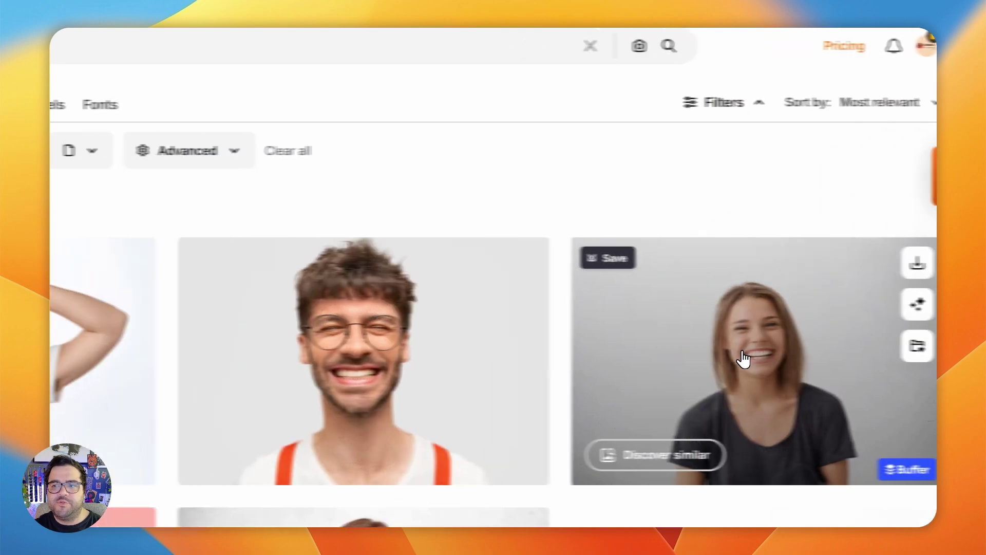
left_click(655, 356)
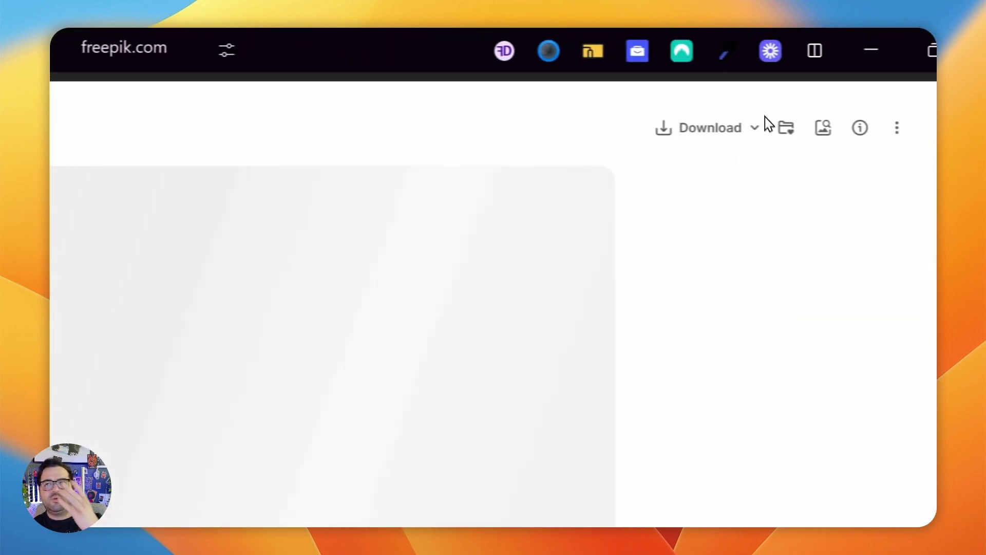
left_click(899, 127)
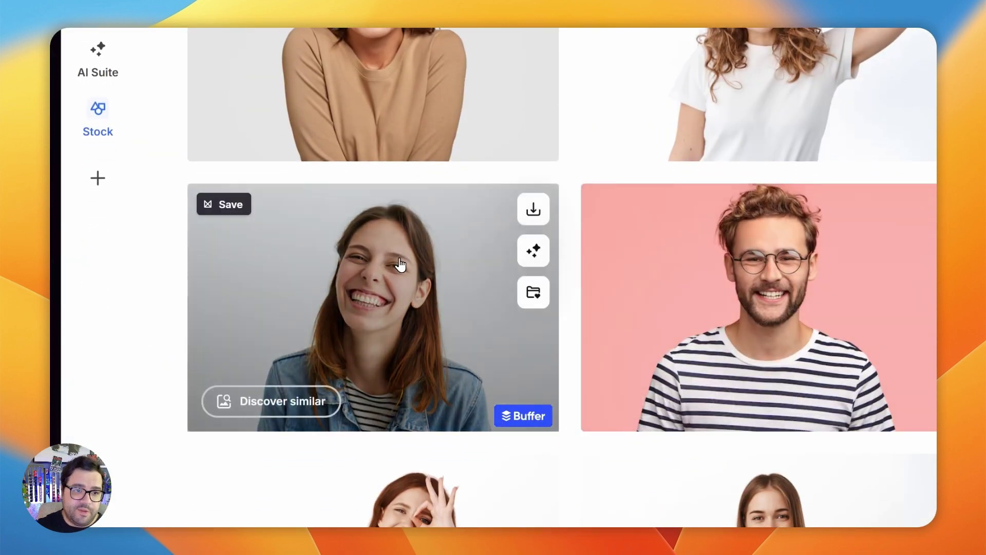
Step: Download the photo of the laughing woman in the denim jacket at its original 7200 × 4800 px size and minimize the browser
left_click(403, 264)
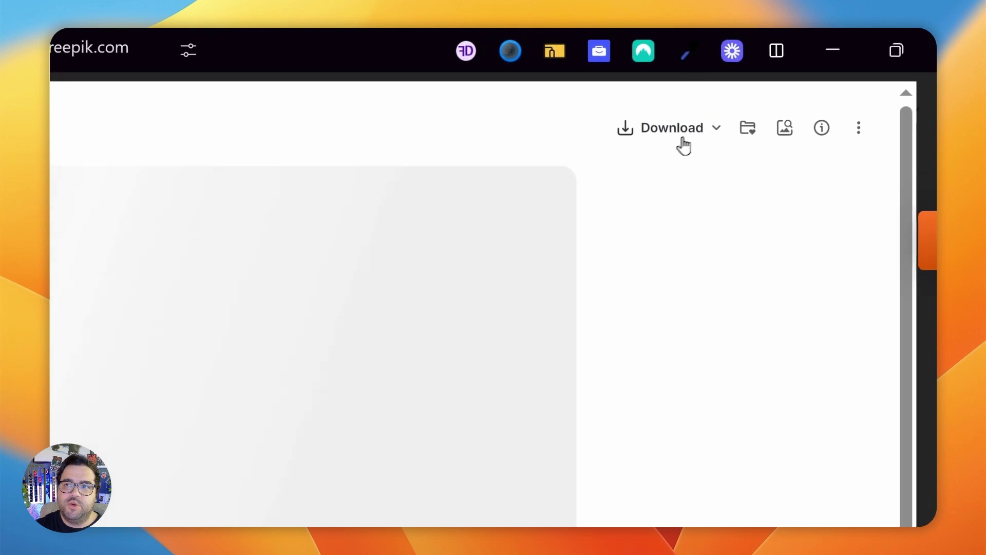
left_click(800, 100)
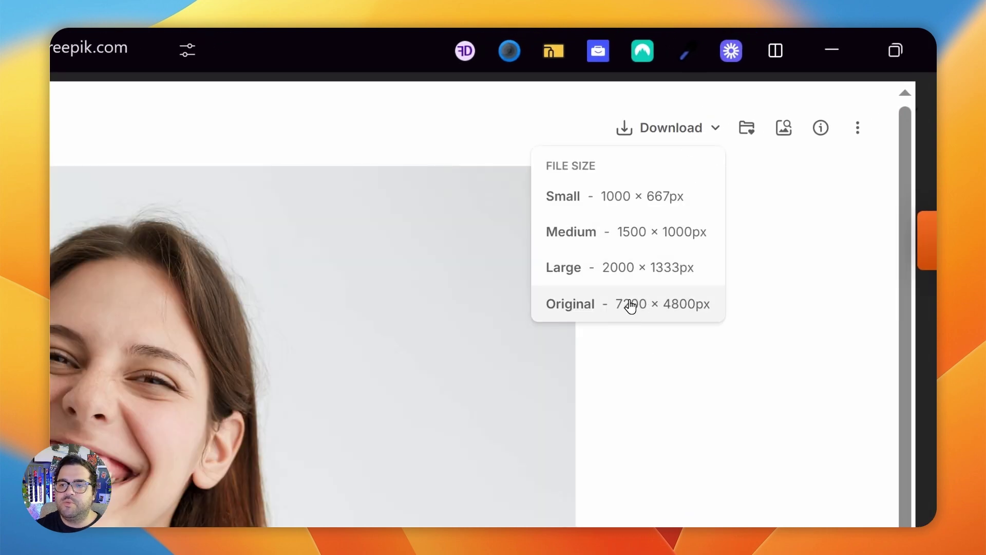
left_click(631, 304)
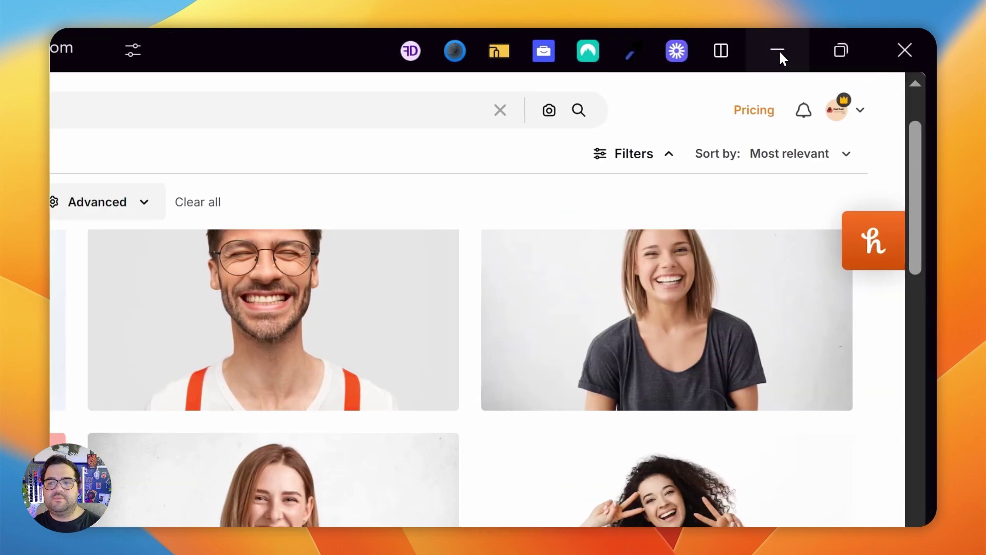
left_click(779, 50)
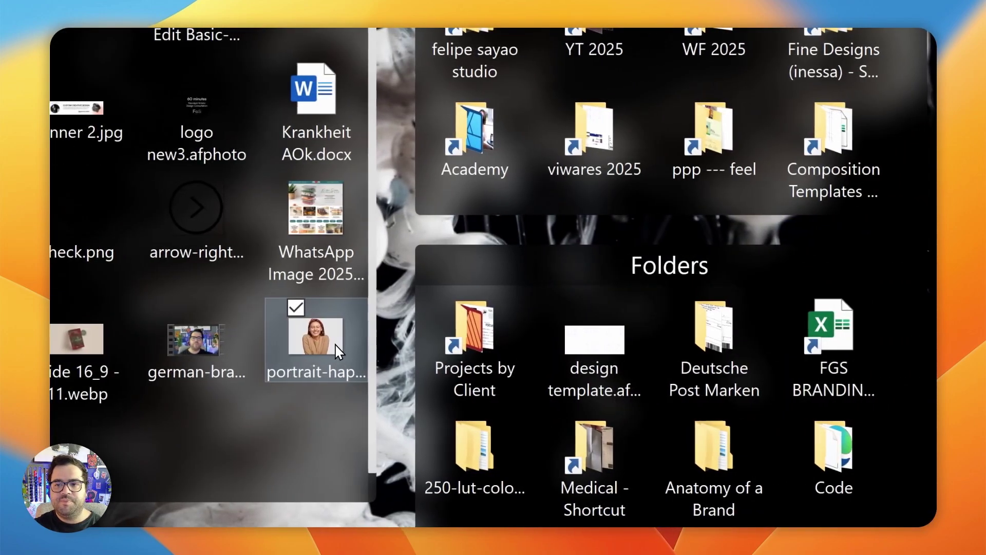
Step: Open the downloaded red-headband portrait from the desktop for editing in Paint
double_click(304, 317)
right_click(305, 317)
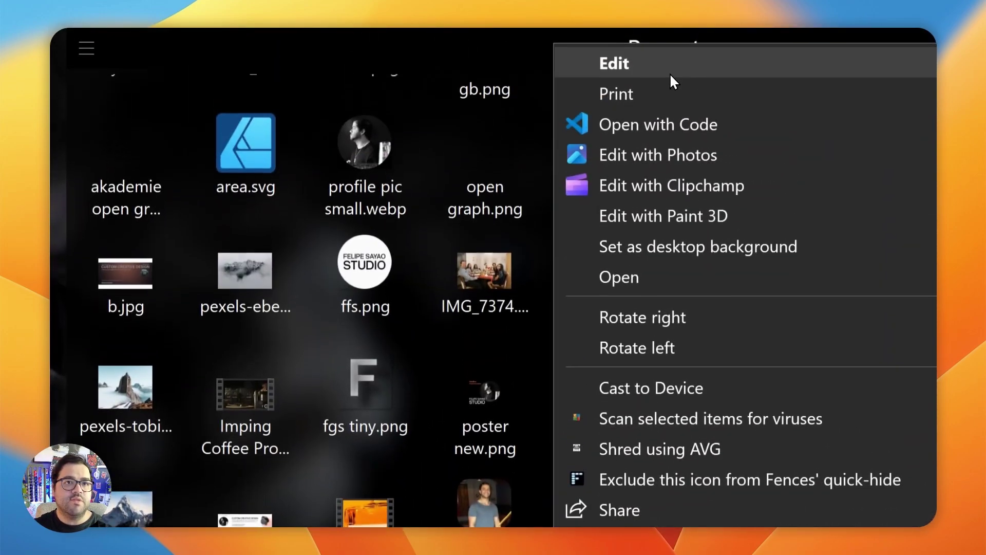
left_click(670, 80)
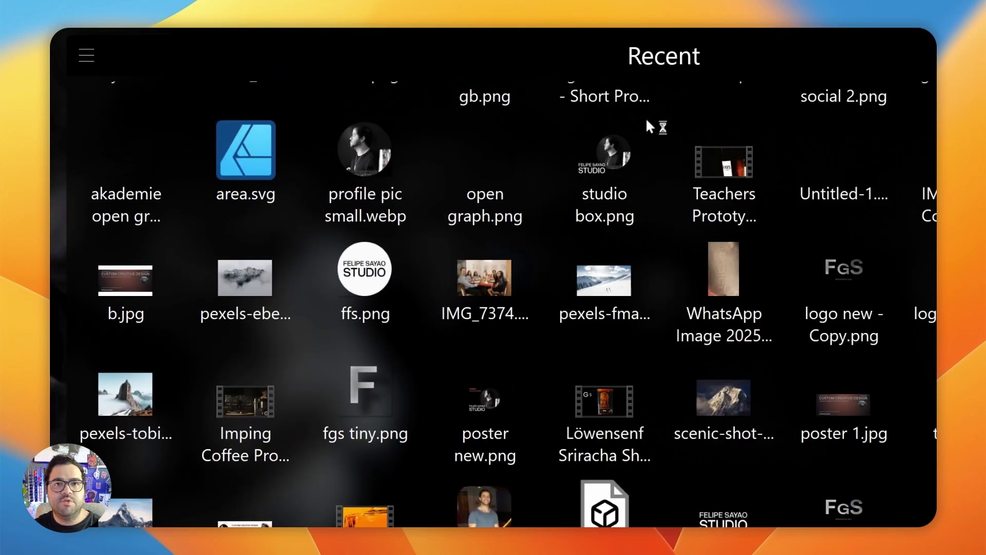
scroll(633, 151, "down", 5)
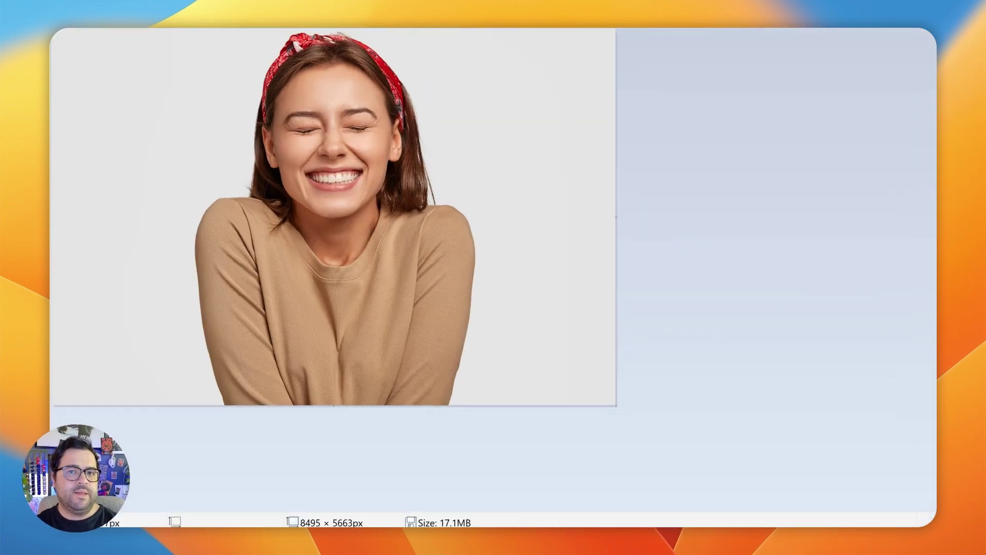
Step: Resize the portrait by pixels to 299 with the aspect ratio maintained
left_click(106, 48)
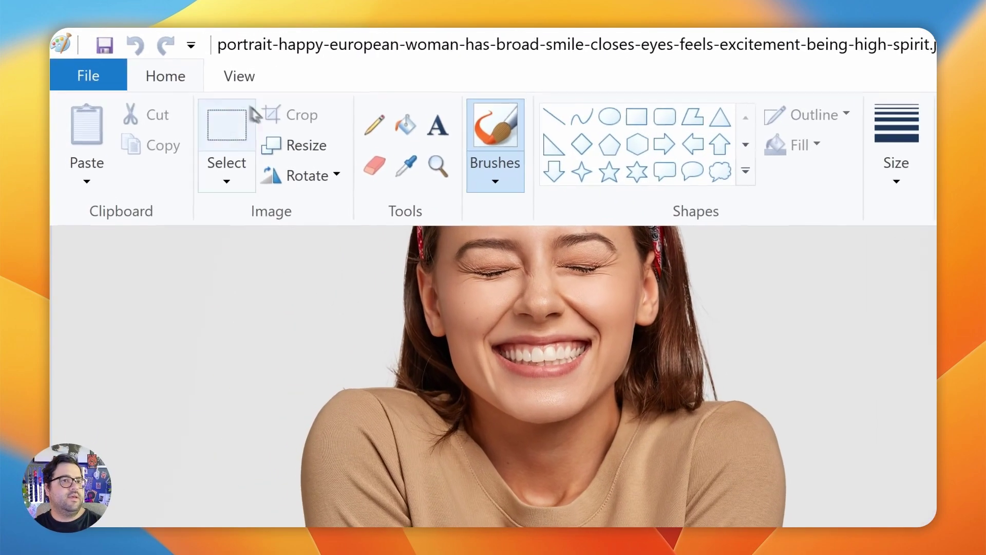
left_click(259, 132)
left_click(359, 256)
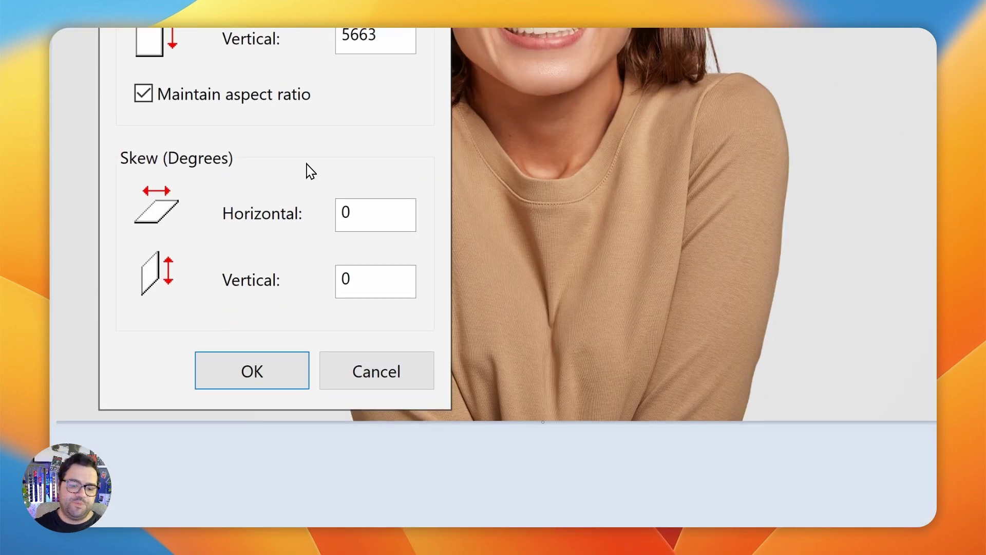
type("299")
key("Return")
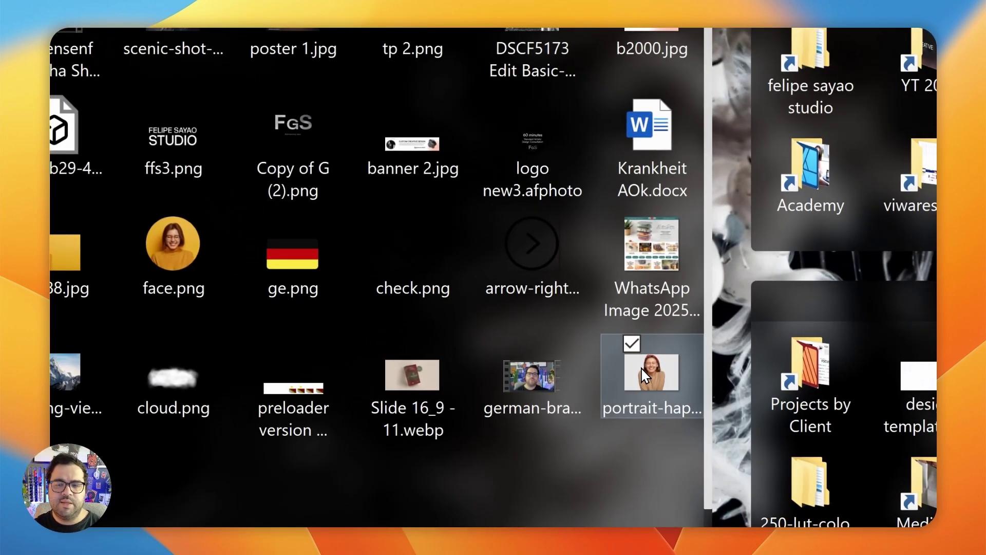
Step: Examine the downloaded portrait photos on the desktop by selecting the red-headband image and marking the group of other portraits
left_click(643, 370)
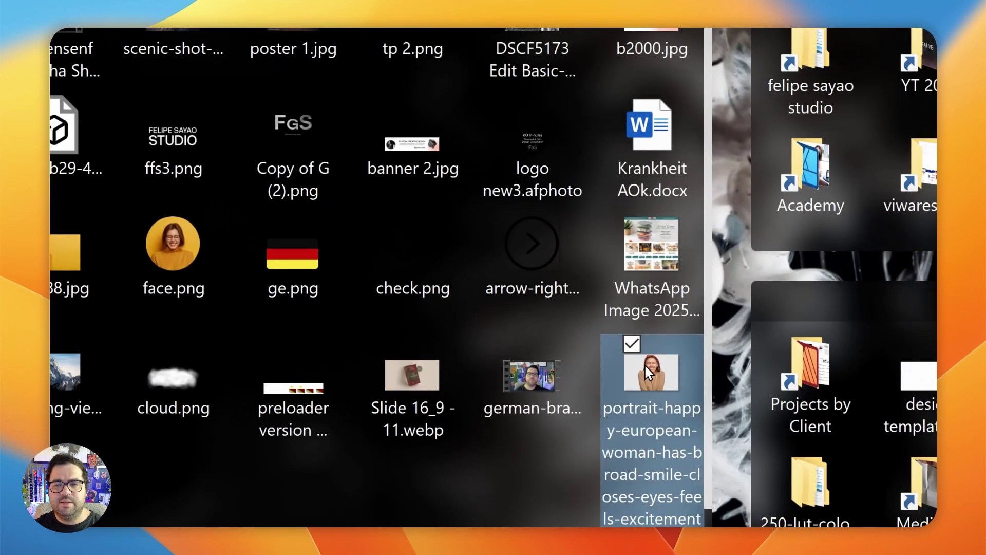
mouse_move(645, 355)
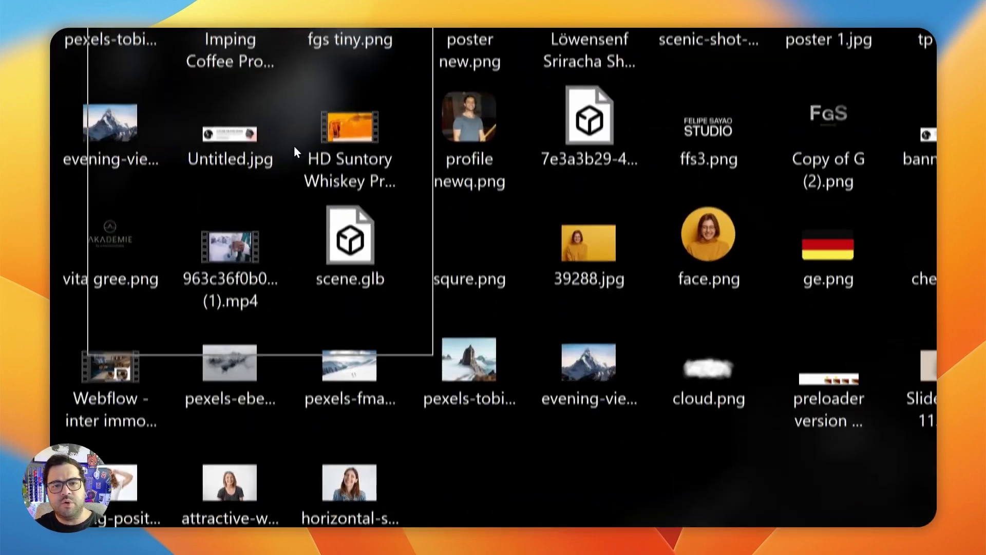
left_click_drag(434, 31, 74, 481)
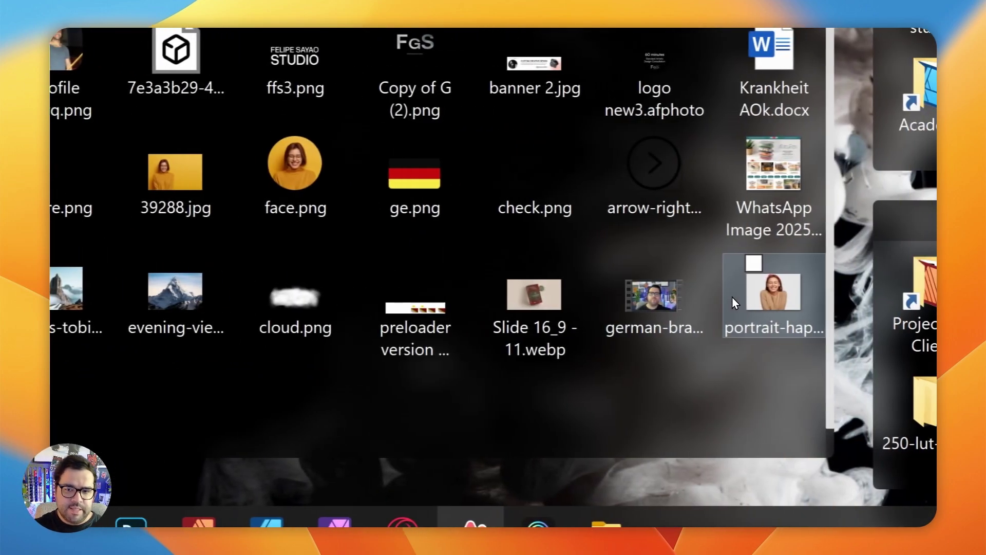
left_click(733, 298)
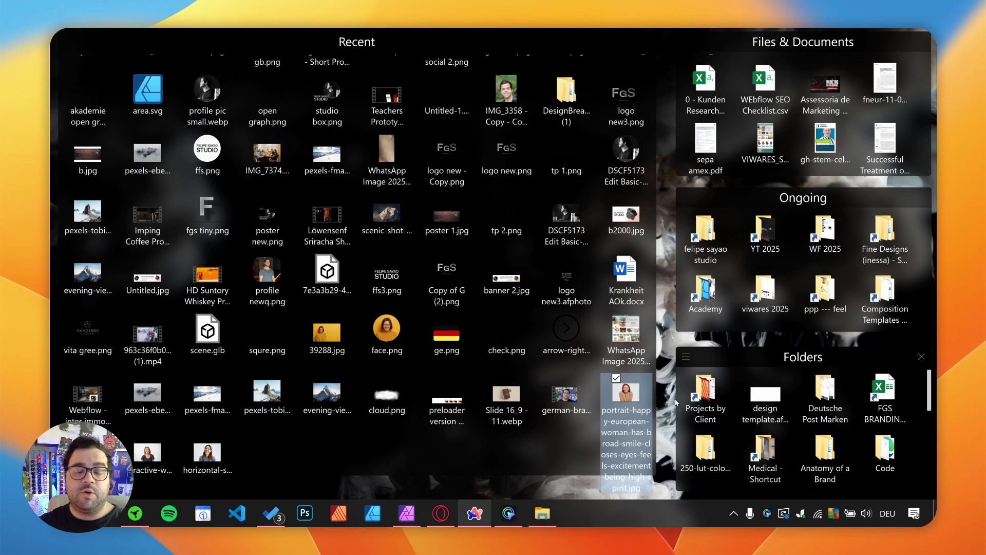
left_click_drag(236, 168, 61, 29)
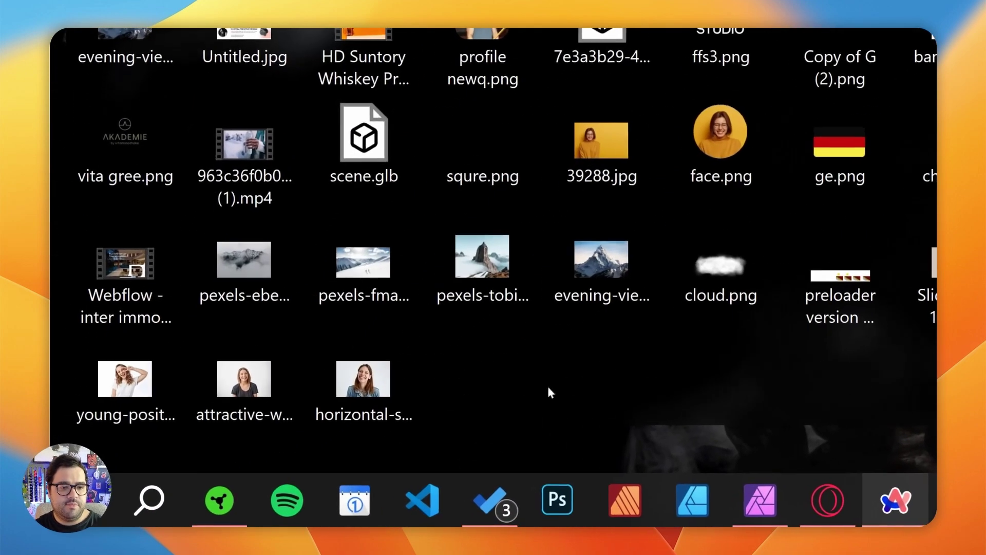
left_click_drag(548, 393, 118, 368)
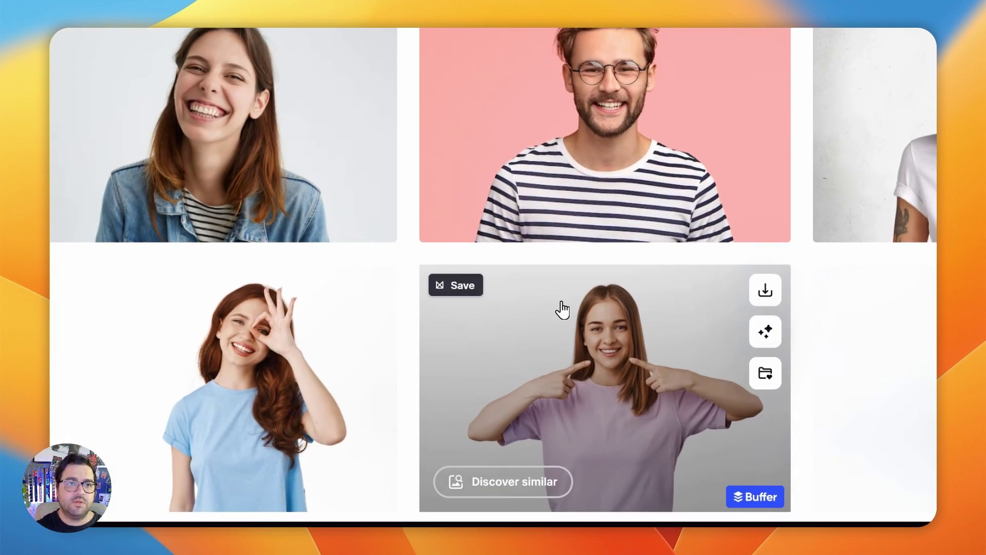
Step: Open the bulk image resizing website in a new browser tab using the address entry "bulk"
key("super+t")
type("bulk")
key("Return")
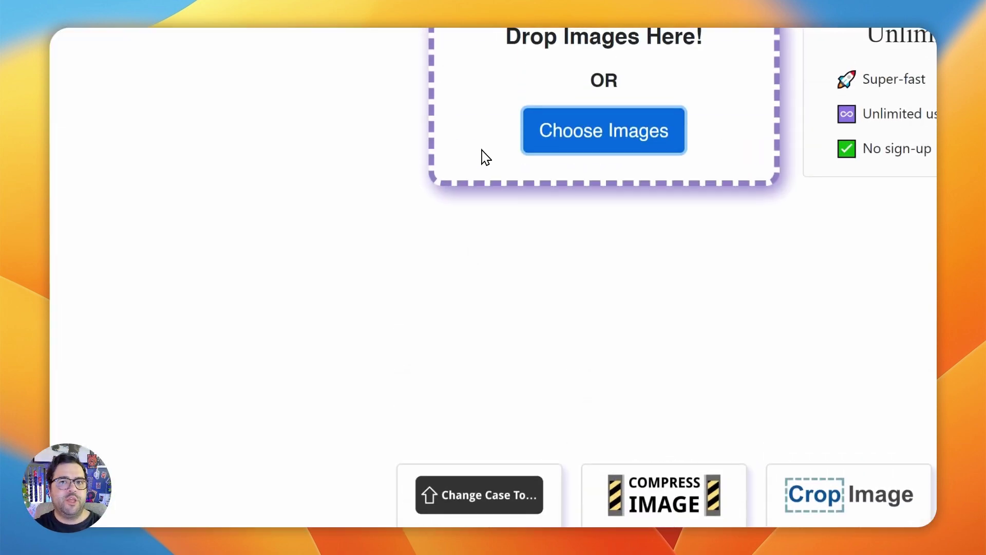
left_click(806, 34)
left_click_drag(441, 432, 477, 160)
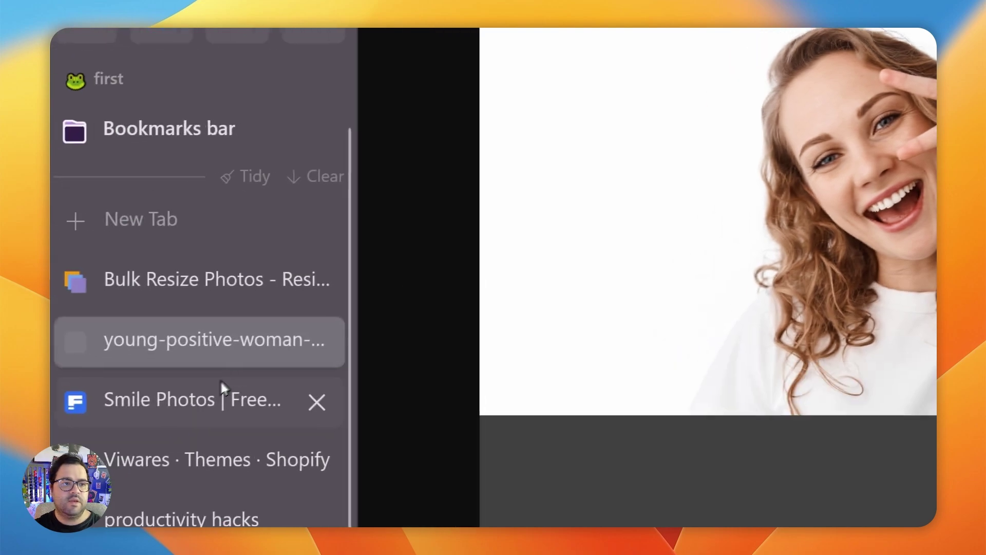
left_click(329, 338)
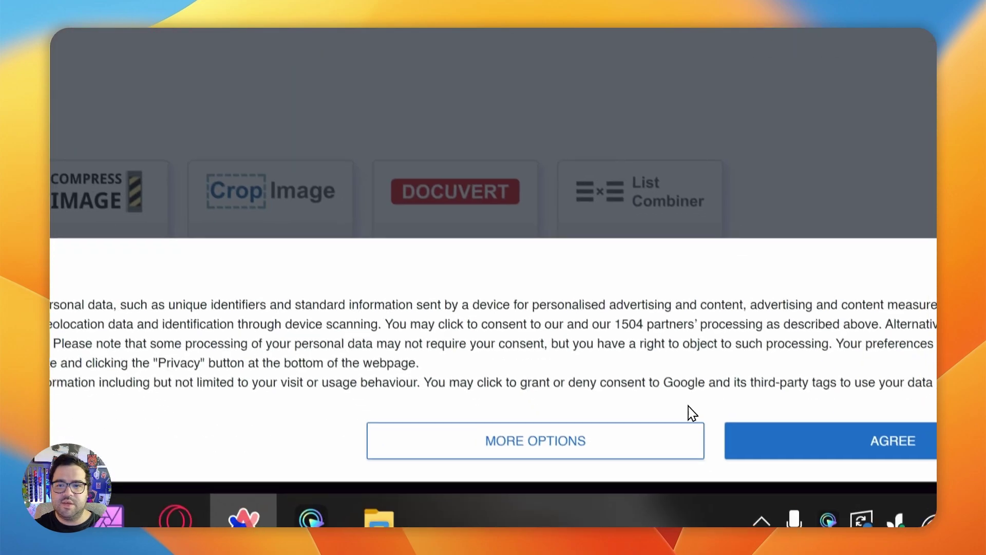
Step: Accept the bulk resizer's privacy consent and load the three downloaded white-background portraits from the desktop
left_click(843, 425)
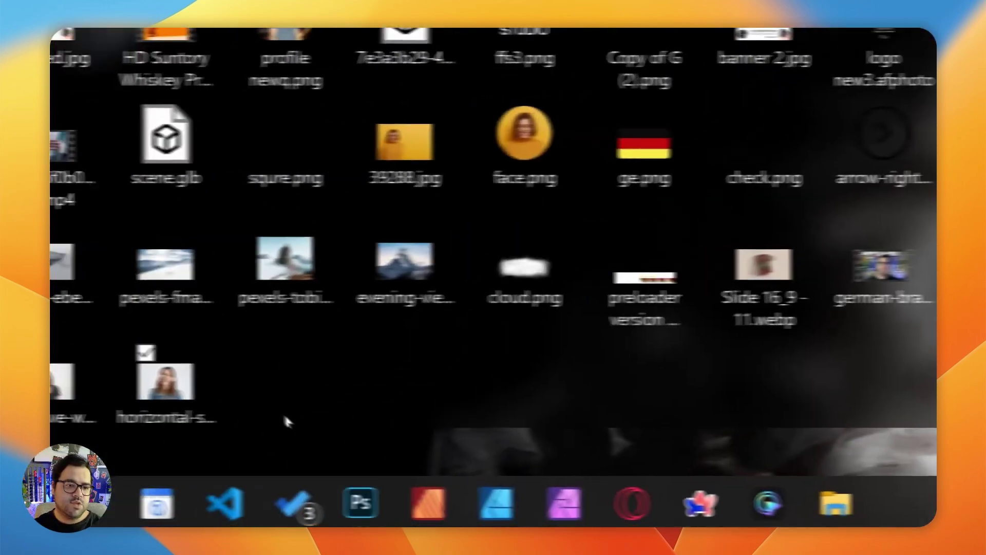
left_click_drag(288, 421, 161, 372)
left_click_drag(556, 368, 389, 151)
left_click(125, 393, "ctrl")
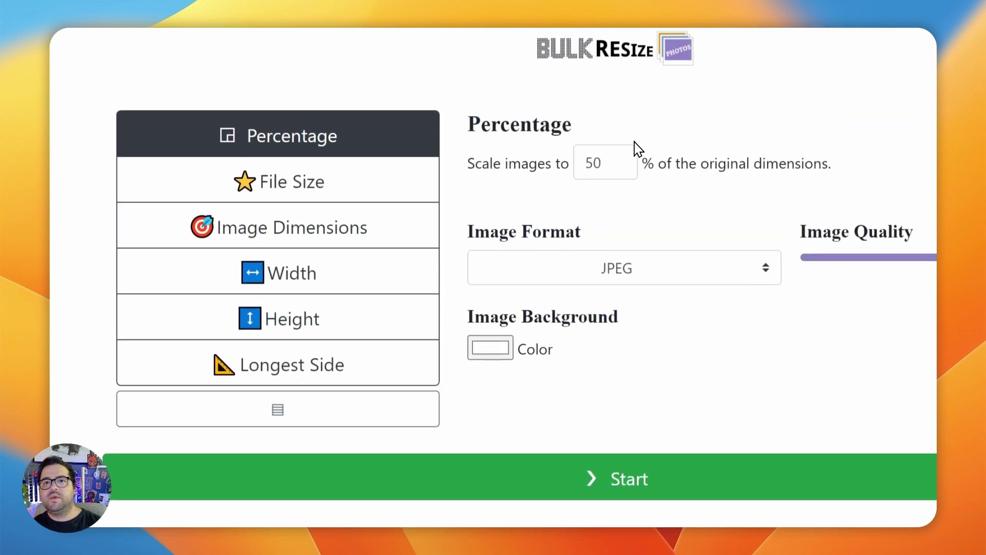
Step: Batch-resize the loaded portraits to 50% of the original dimensions as JPEG with image quality 100
left_click(615, 281)
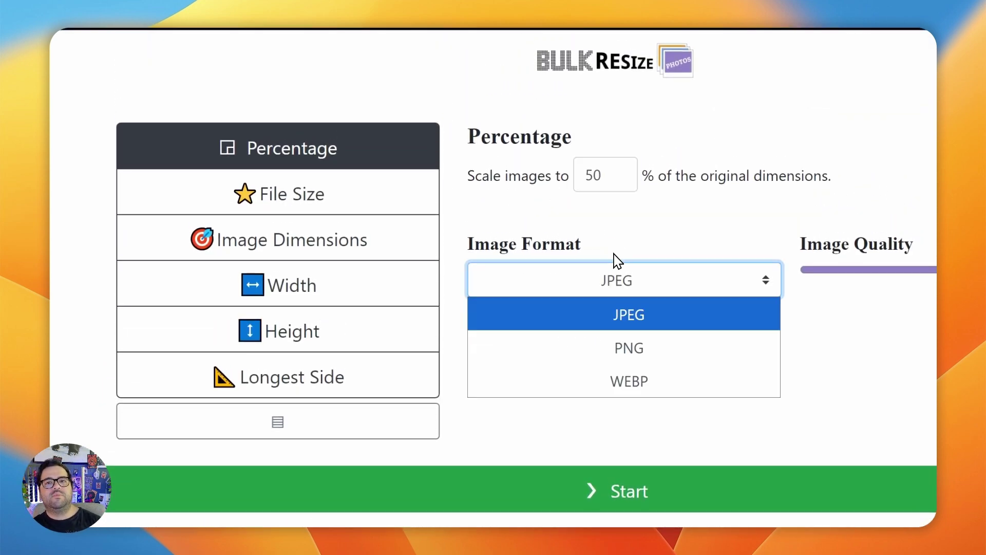
double_click(608, 174)
left_click(606, 174)
double_click(599, 175)
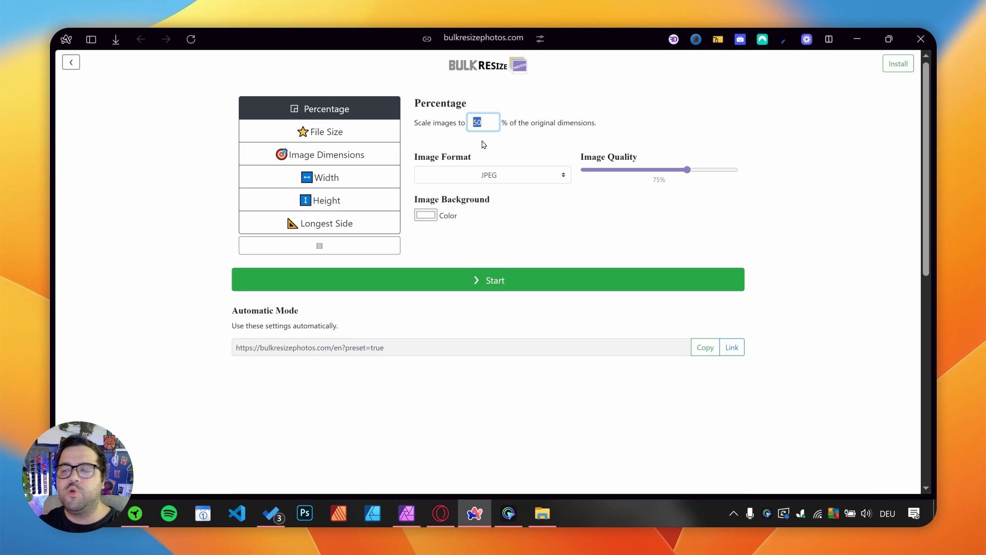
left_click_drag(657, 170, 757, 163)
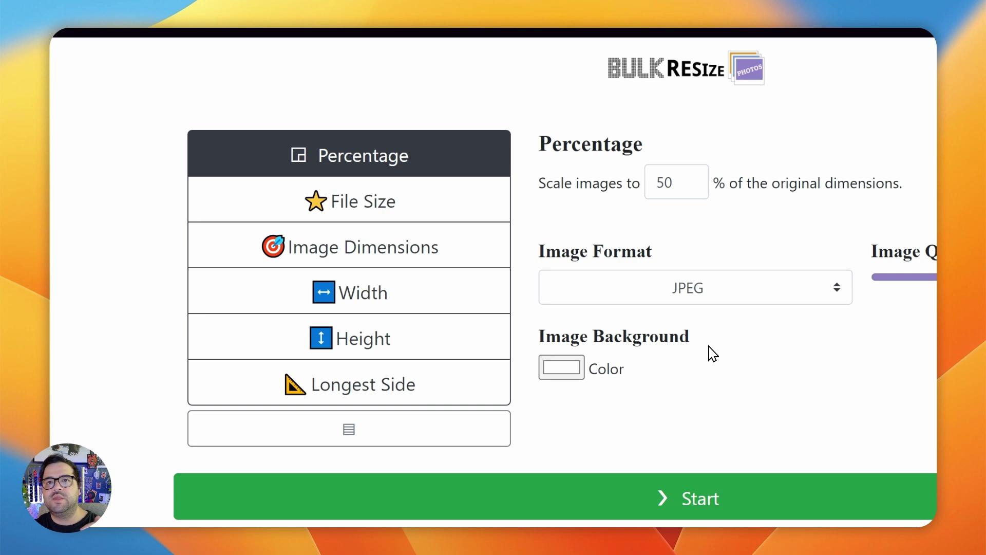
double_click(670, 177)
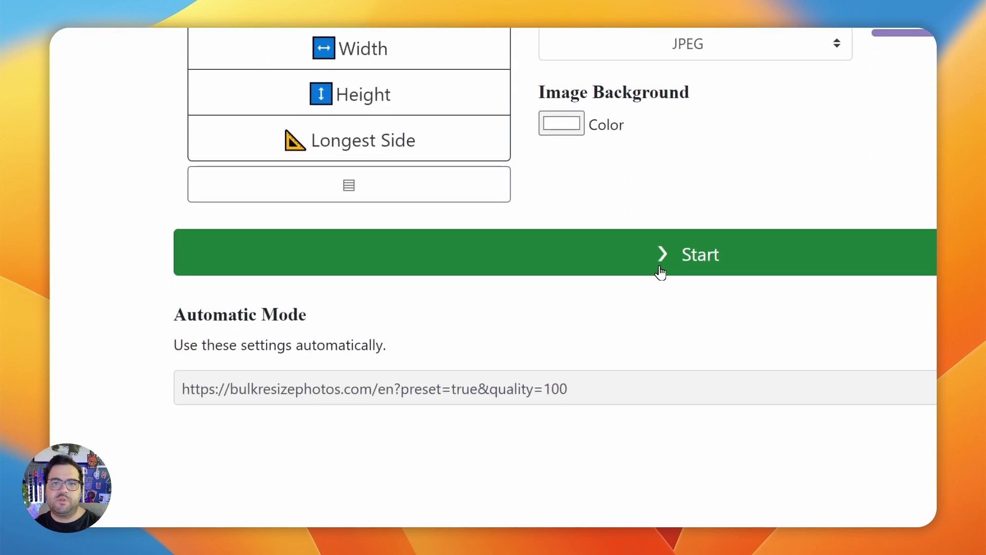
left_click(662, 511)
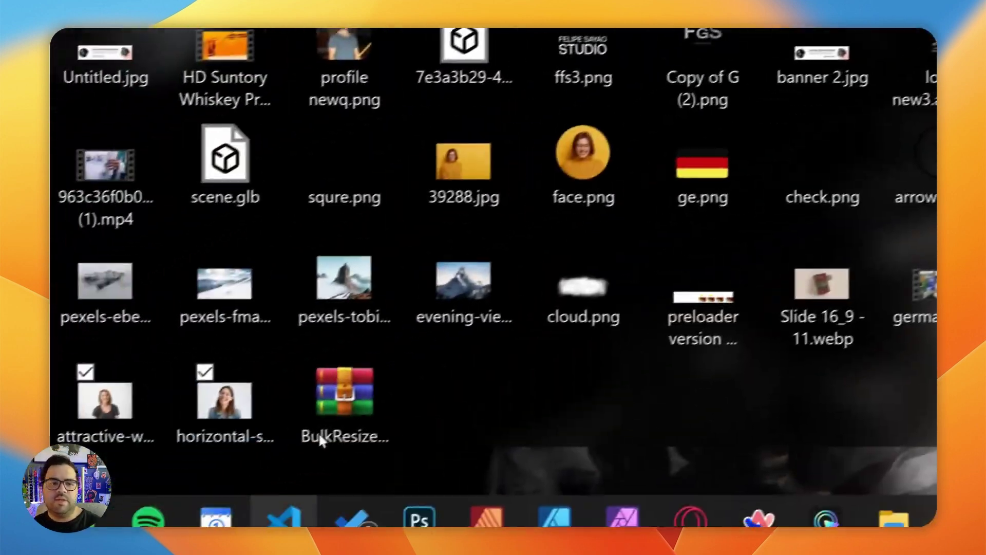
Step: Extract the BulkResize archive on the desktop, renaming all conflicting files, and delete the archive
left_click(341, 393)
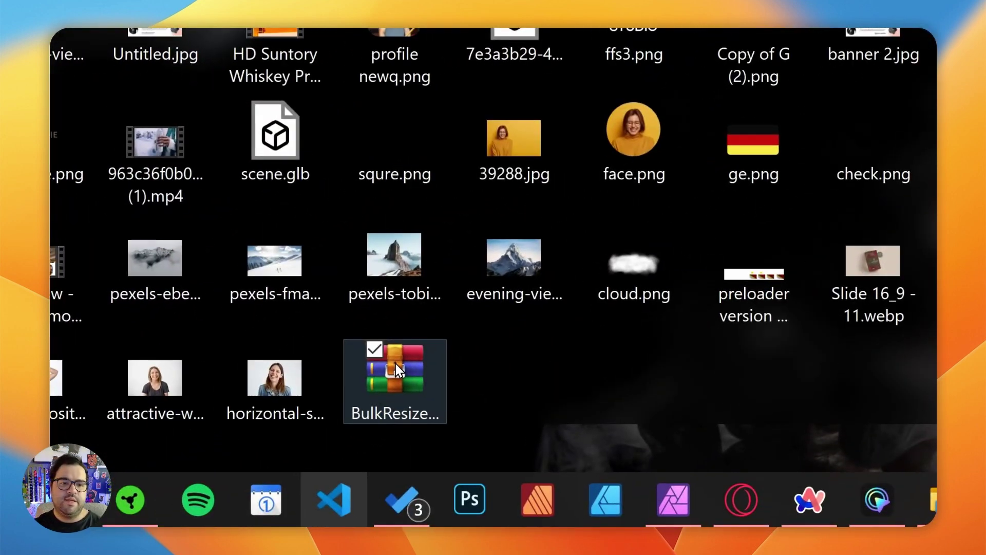
right_click(396, 362)
left_click(268, 154)
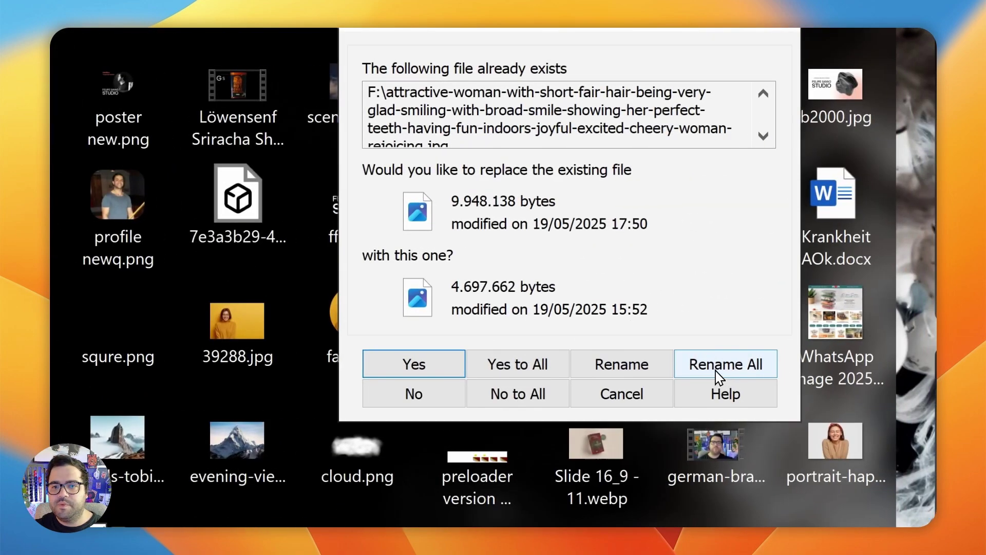
left_click(718, 375)
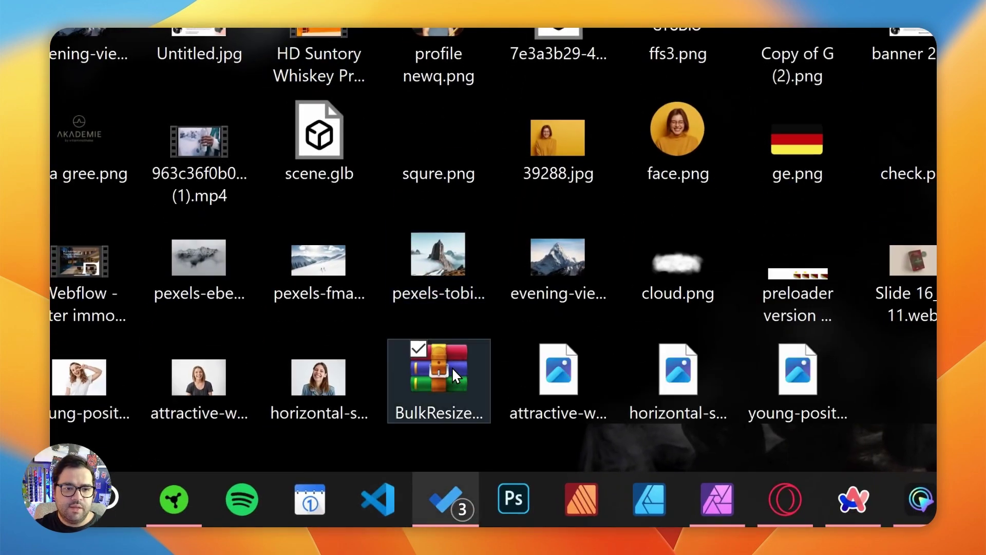
left_click(452, 367)
key("Delete")
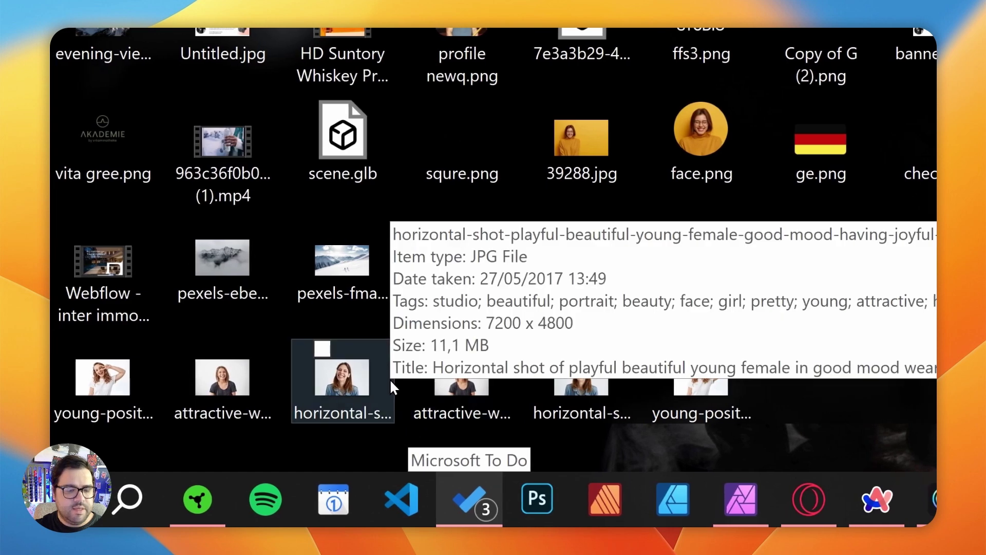
Step: Check the resized portraits' file details on the desktop, and close the Bulk Resize Photos tab in the browser
mouse_move(474, 387)
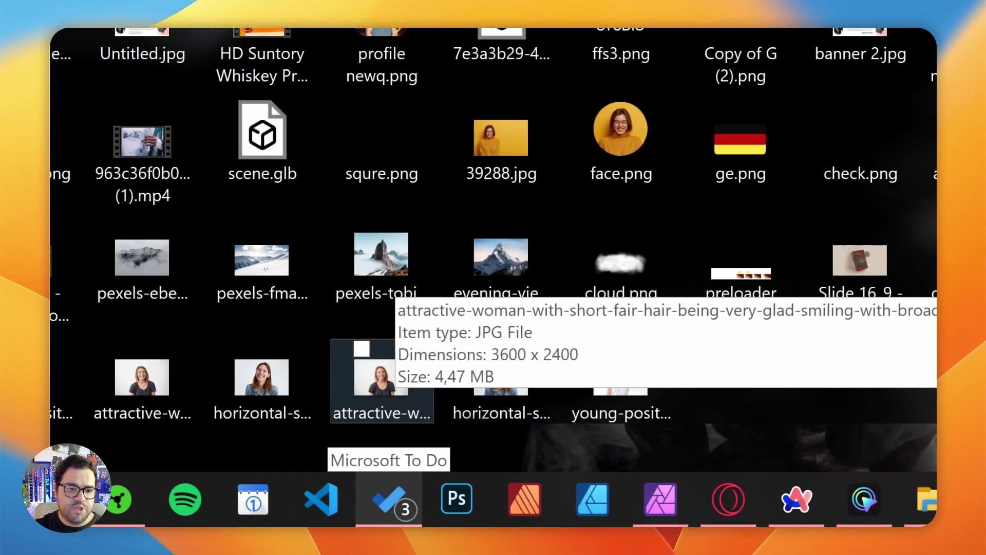
left_click(619, 393)
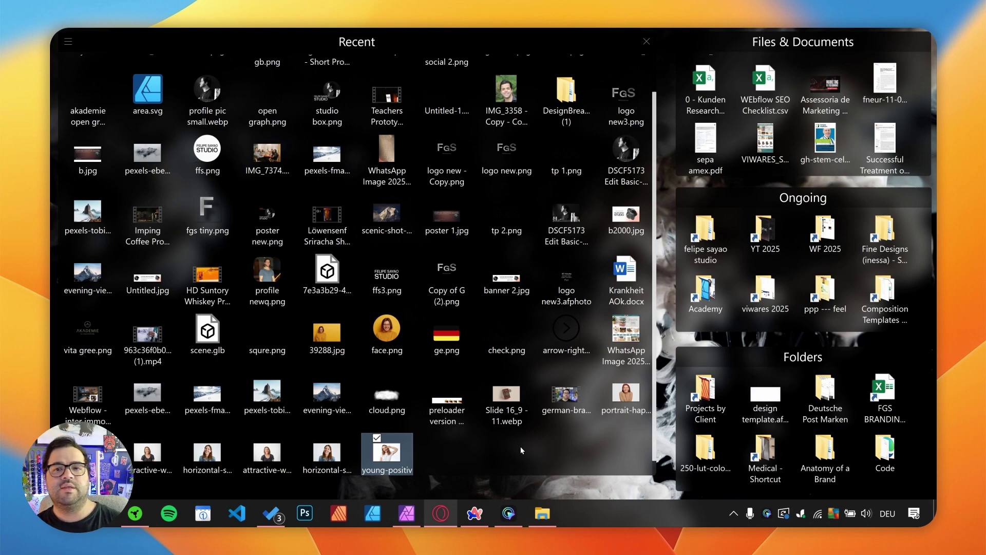
left_click(463, 522)
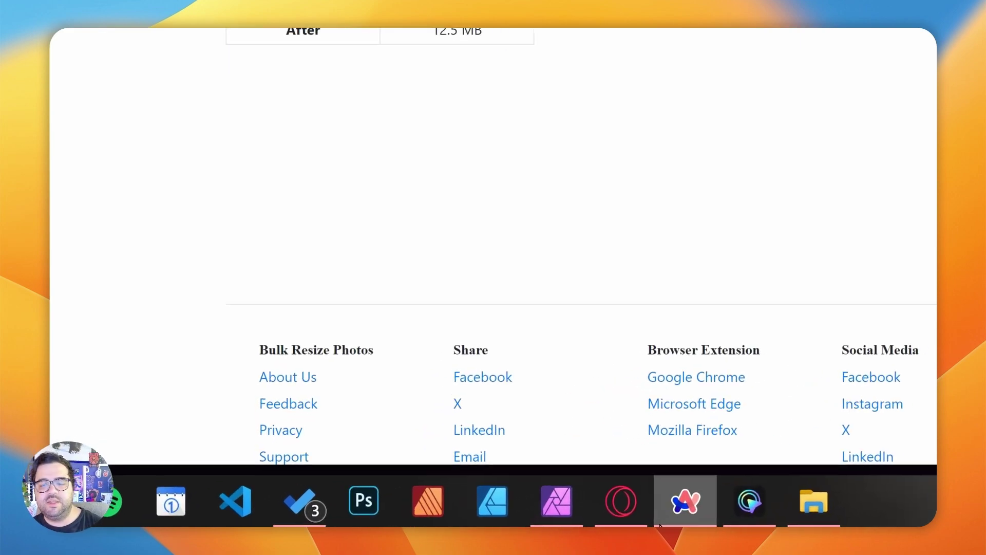
mouse_move(55, 303)
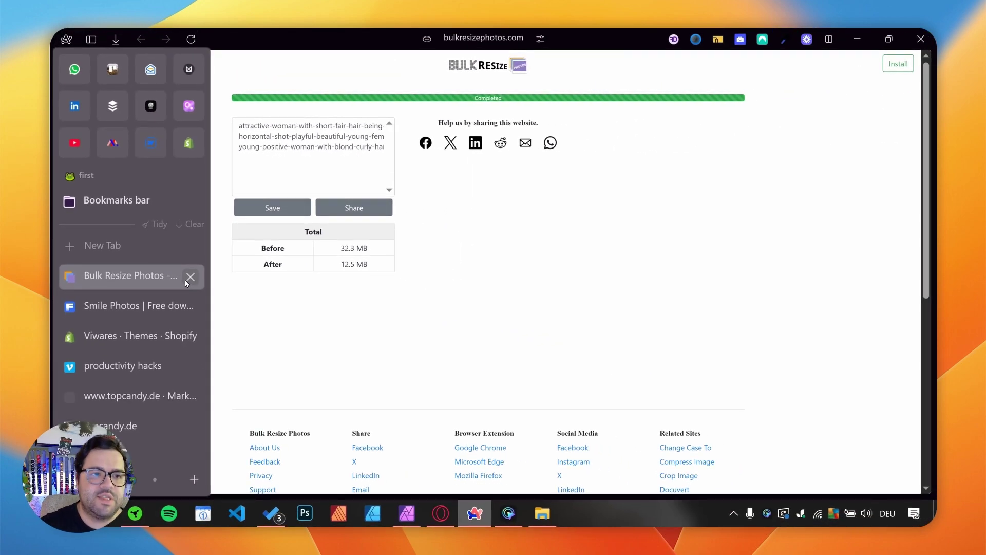
left_click(207, 291)
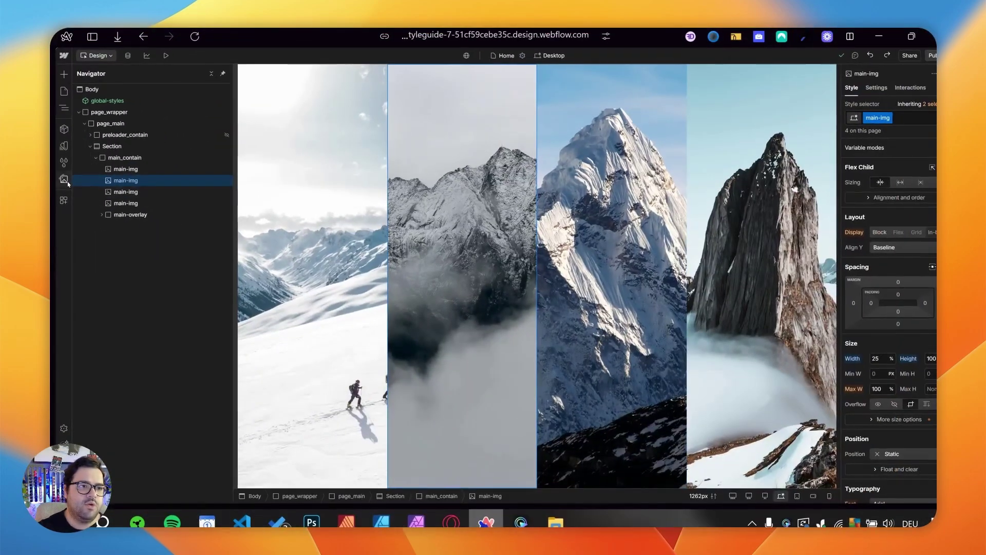
Step: Show the Webflow project's assets in the expanded view and select cloud.png plus the four mountain WebP images
key("j")
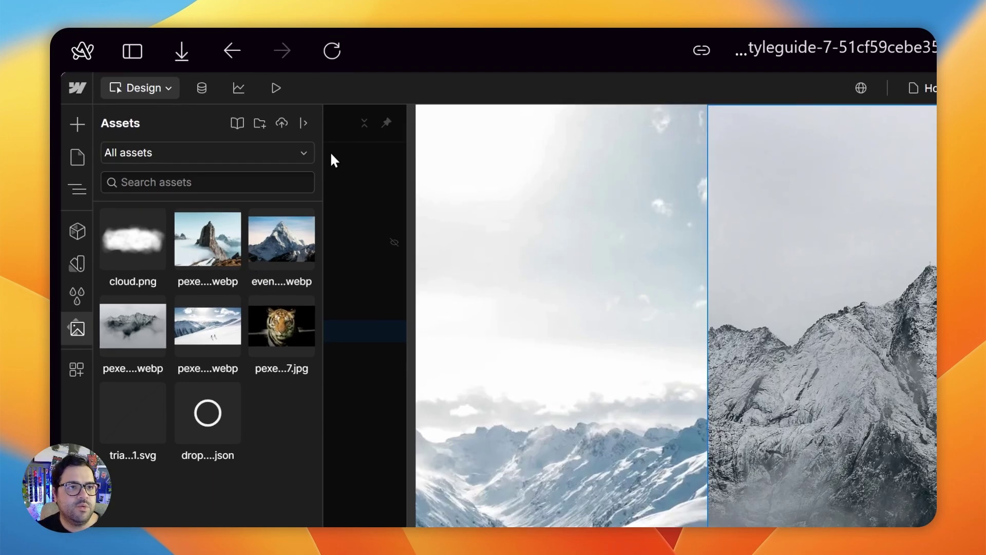
left_click(304, 123)
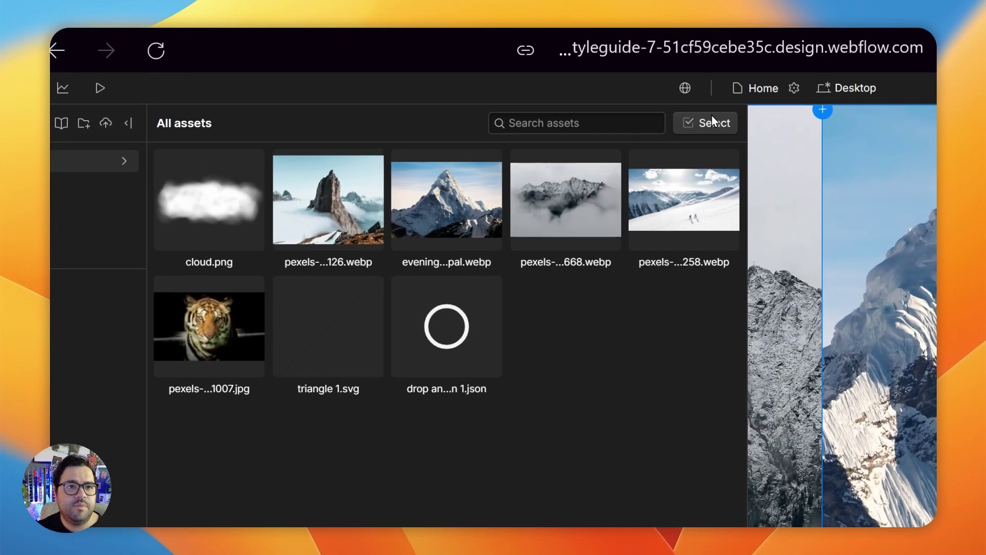
left_click(709, 117)
left_click(218, 165)
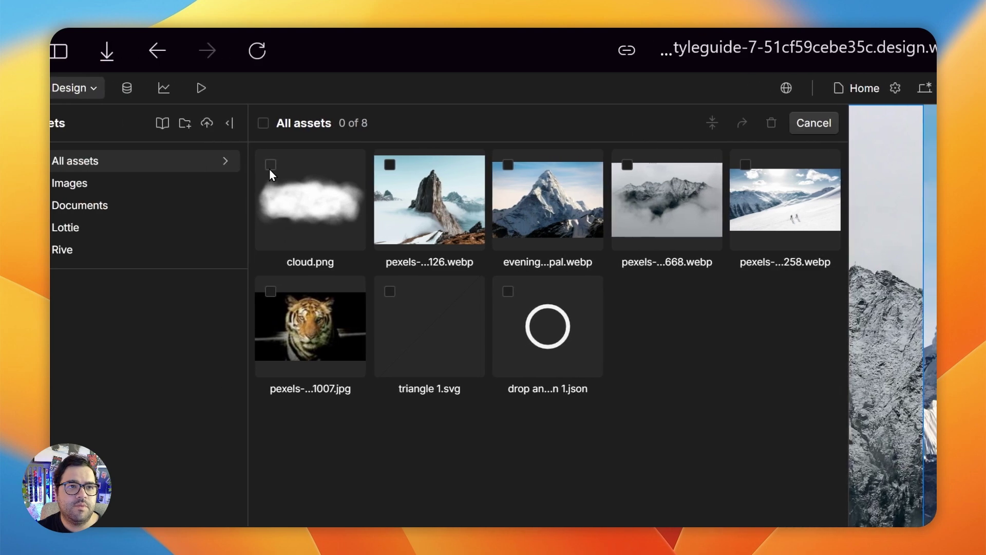
left_click(392, 165)
left_click(510, 165)
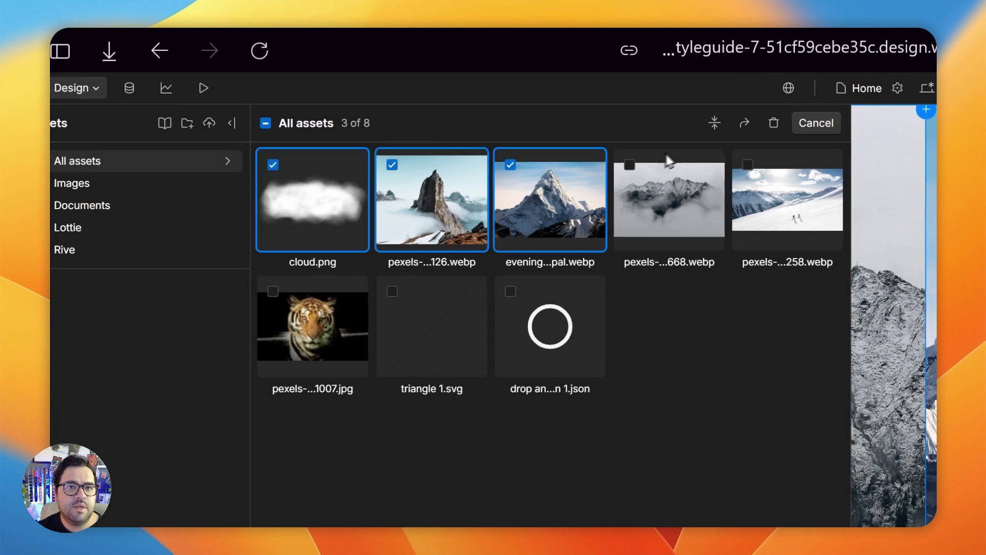
left_click(629, 164)
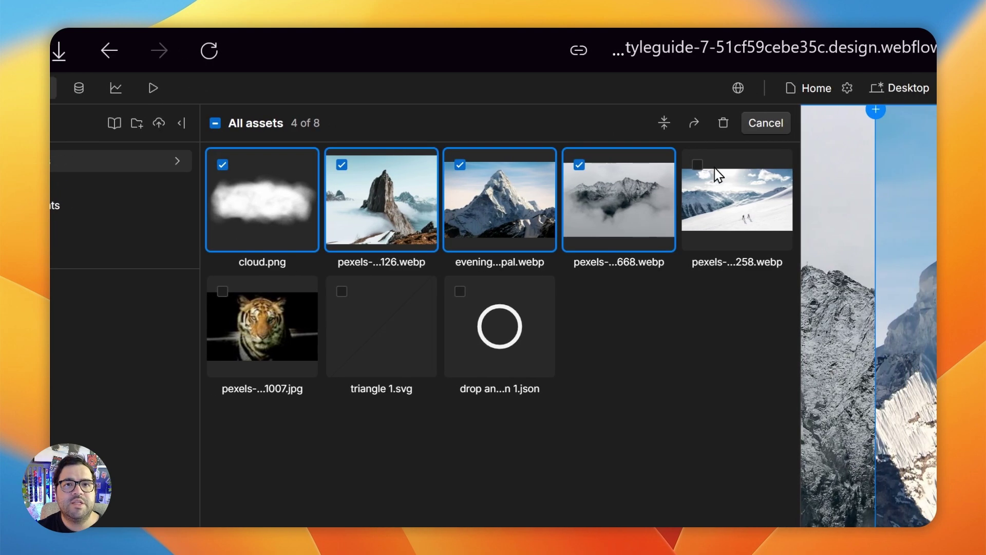
left_click(718, 175)
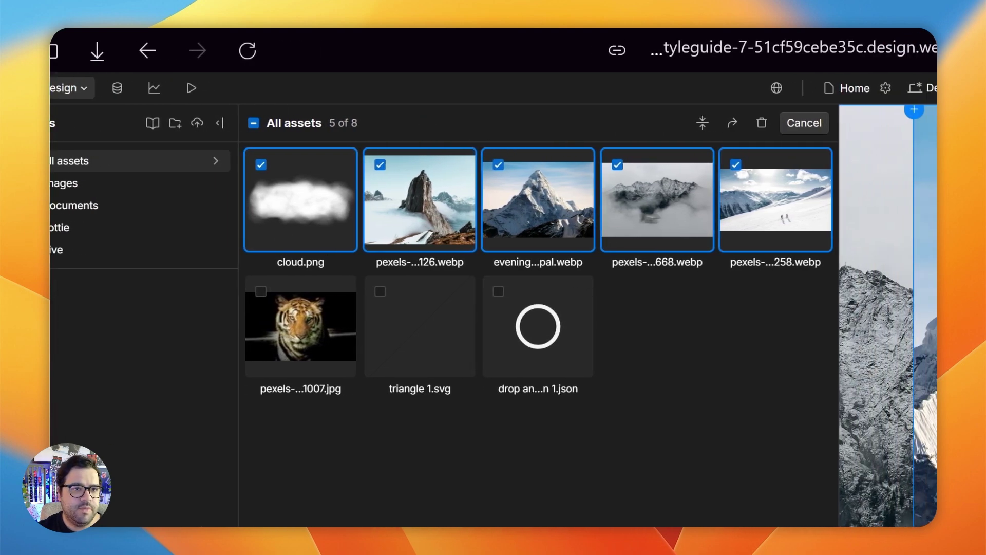
Step: Reduce the asset selection to cloud.png by deselecting the four mountain images
left_click(286, 164)
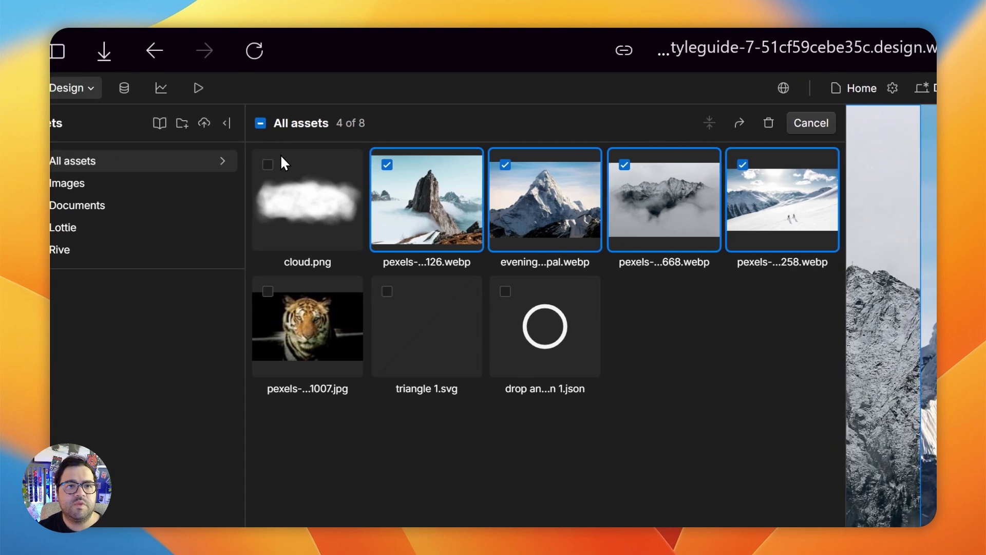
left_click(269, 165)
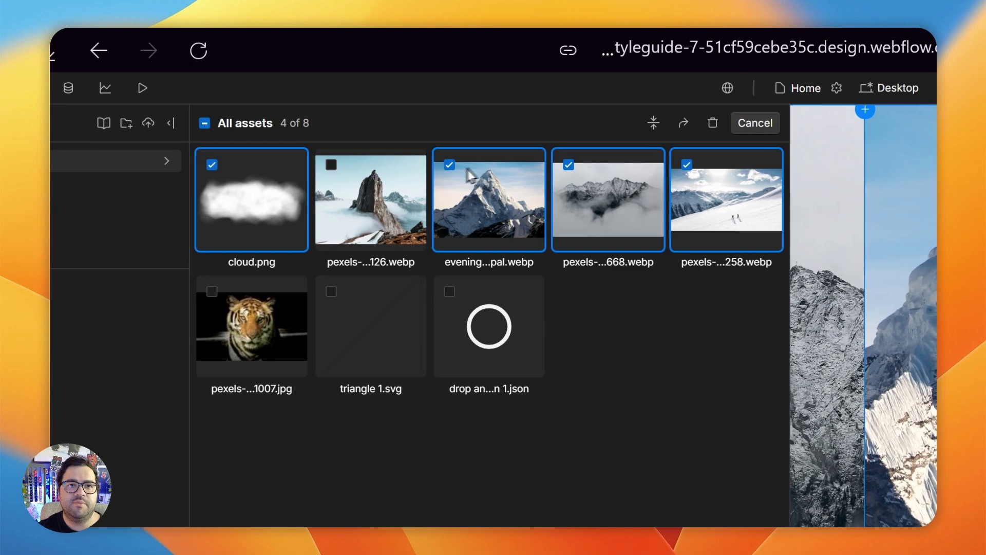
left_click(458, 167)
left_click(568, 165)
left_click(679, 163)
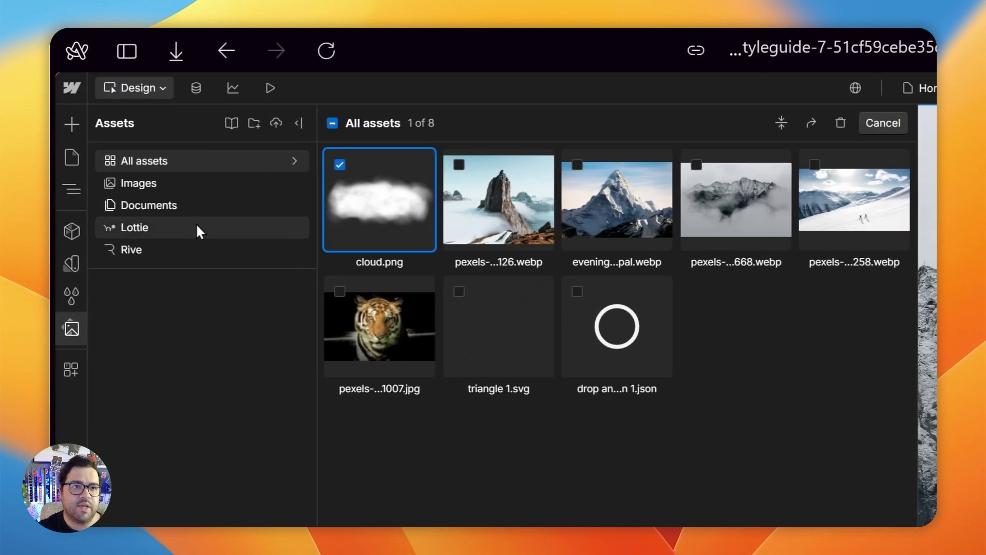
Step: Review the AVIF and WebP compression options for cloud.png, and dismiss them without compressing
left_click(779, 123)
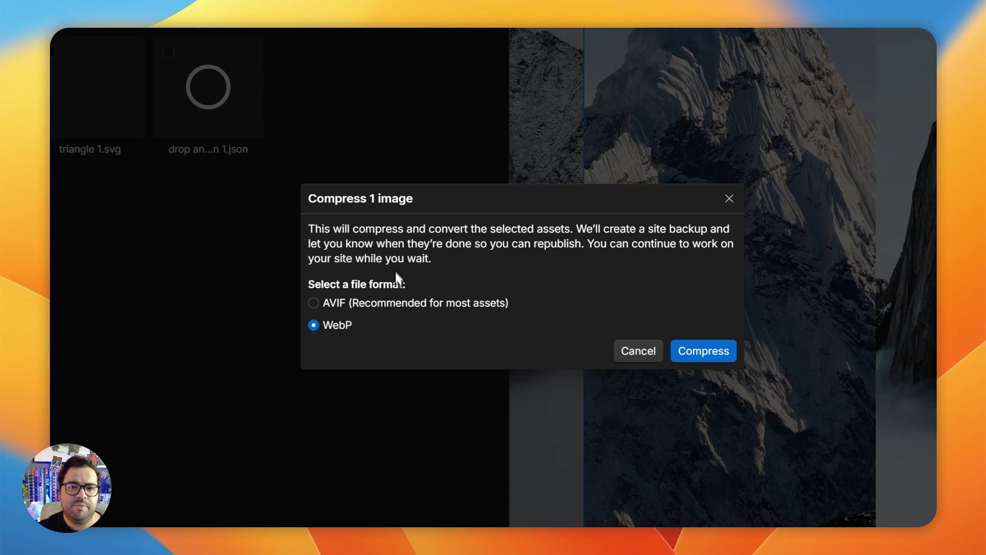
left_click(384, 307)
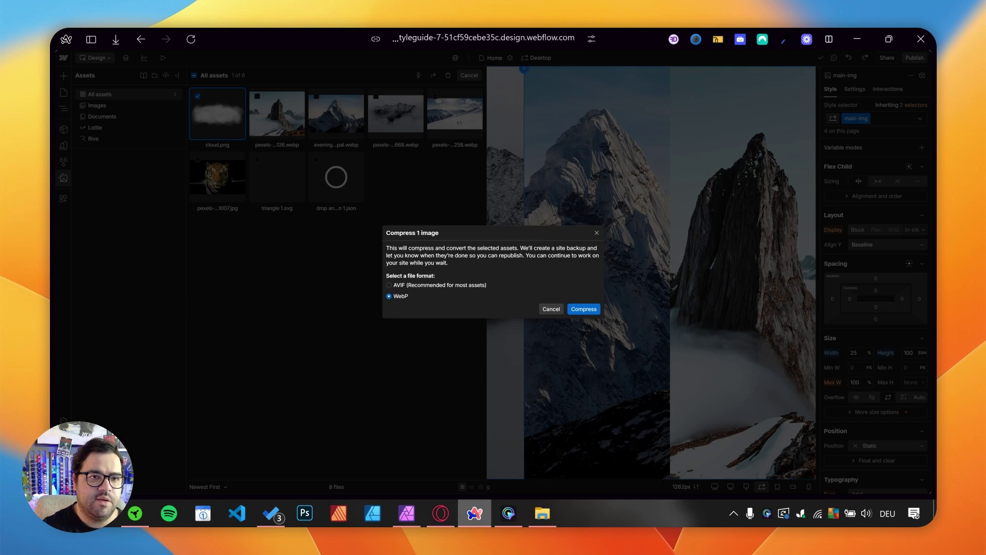
left_click(597, 233)
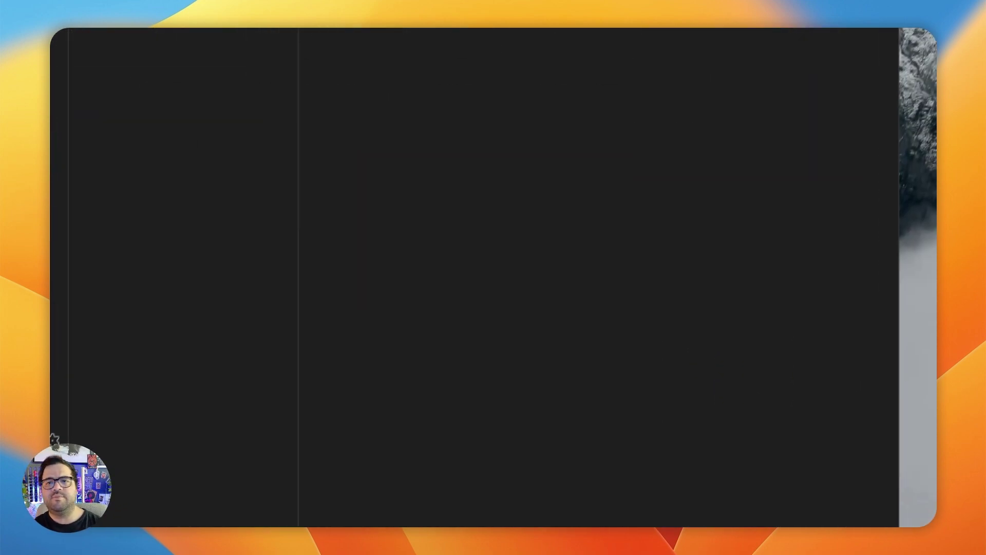
Step: Open the web image compression app in the browser and load the last young-positive-woman portrait from the desktop
mouse_move(62, 124)
scroll(210, 134, "up", 10)
left_click(190, 87)
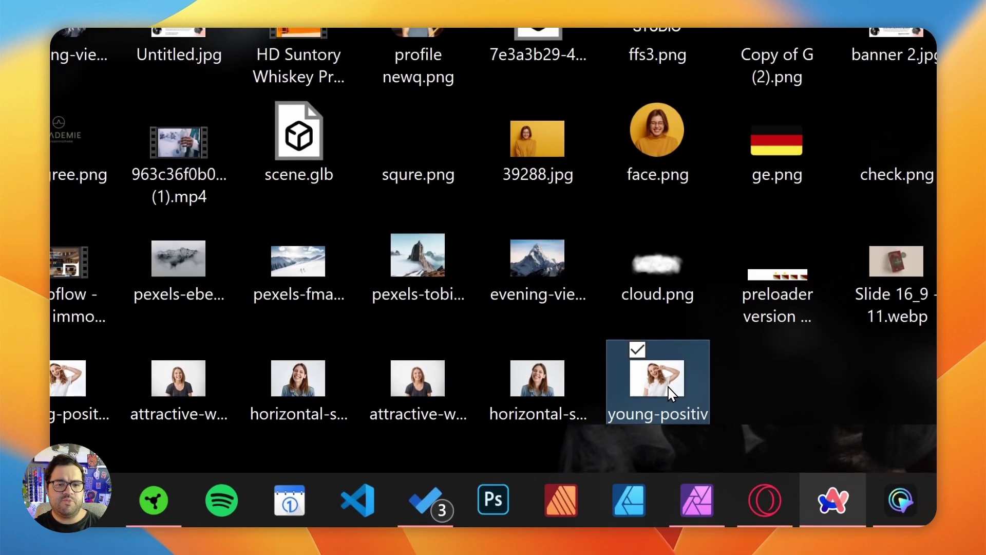
left_click_drag(661, 438, 718, 456)
left_click_drag(718, 417, 698, 152)
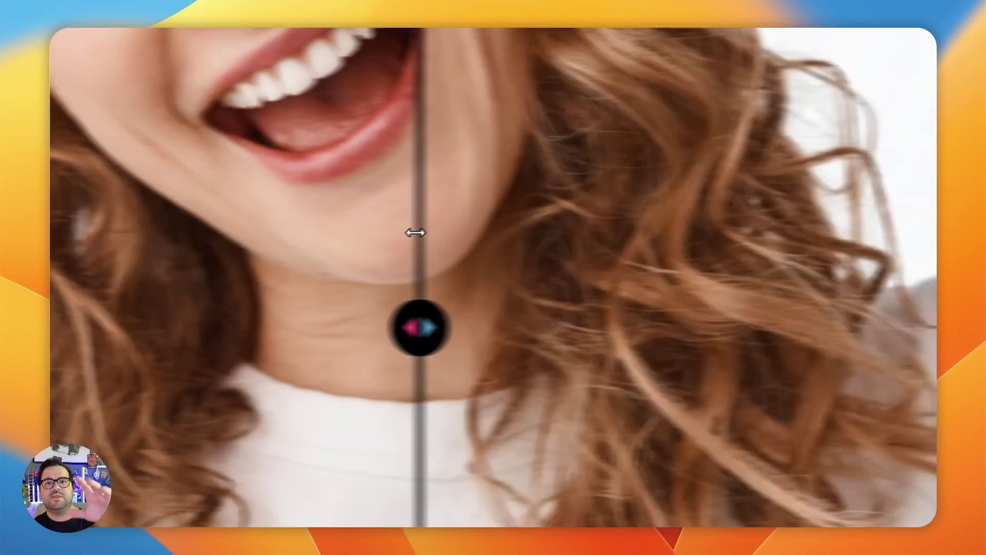
Step: Compare the original and compressed portrait around the face and hair using the before/after divider, and return to the desktop
left_click_drag(414, 229, 317, 449)
left_click_drag(473, 229, 583, 391)
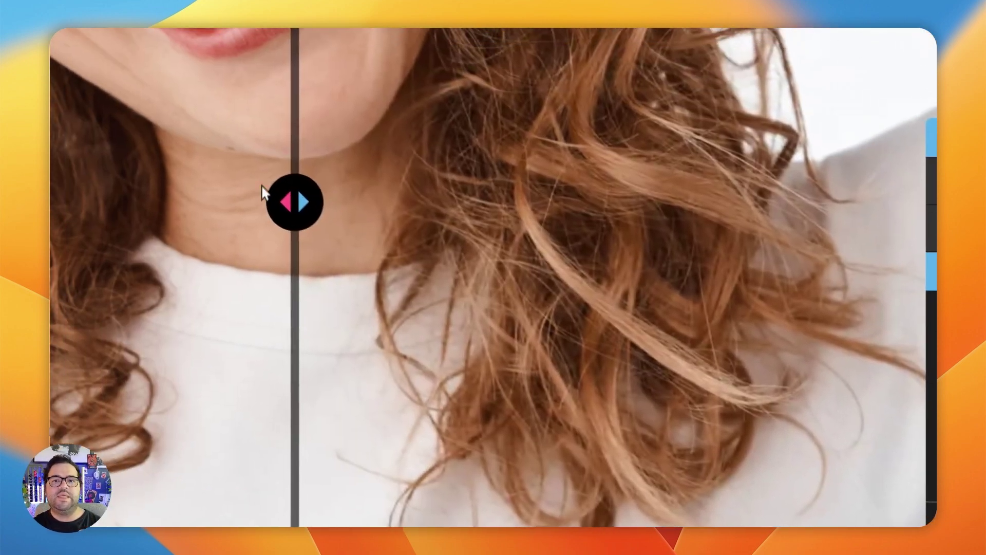
left_click_drag(264, 194, 590, 170)
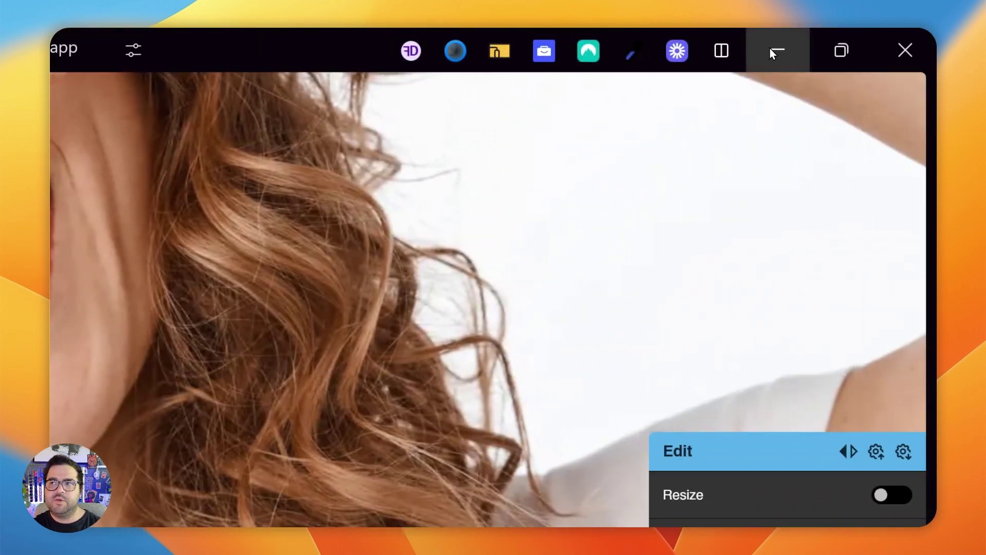
left_click(769, 48)
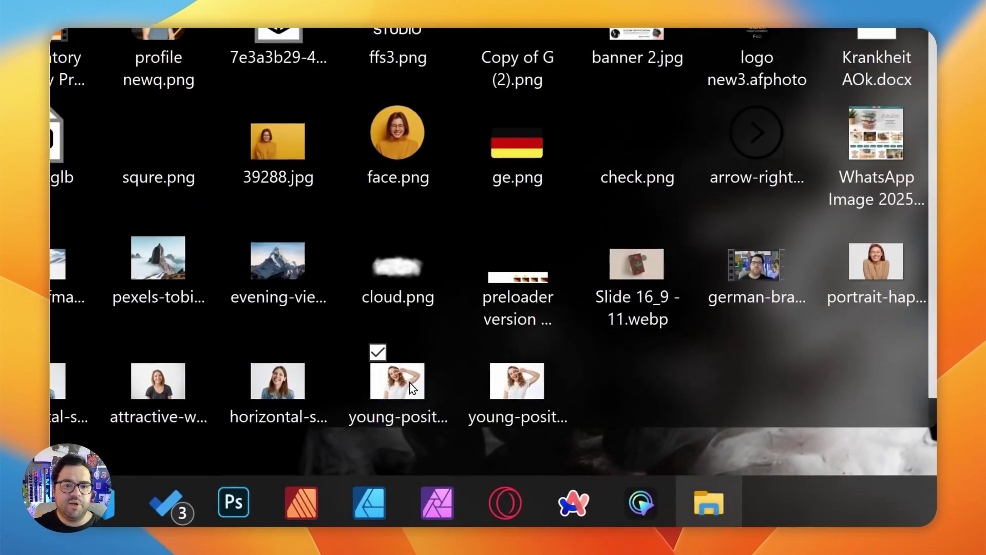
Step: Open the two young-positive-woman portraits from the desktop in the photo viewer and compare the original with the compressed copy
left_click(411, 383)
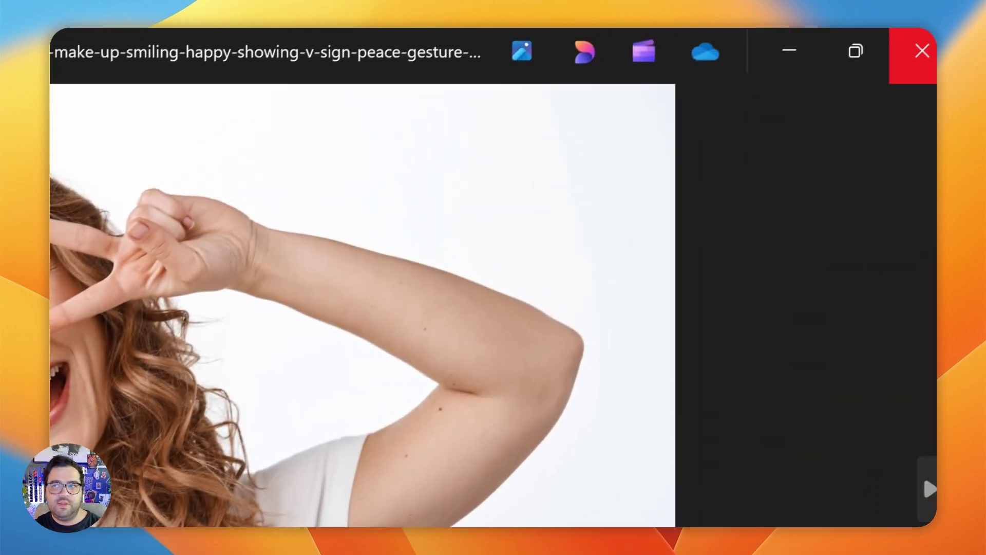
left_click(800, 53)
double_click(758, 388)
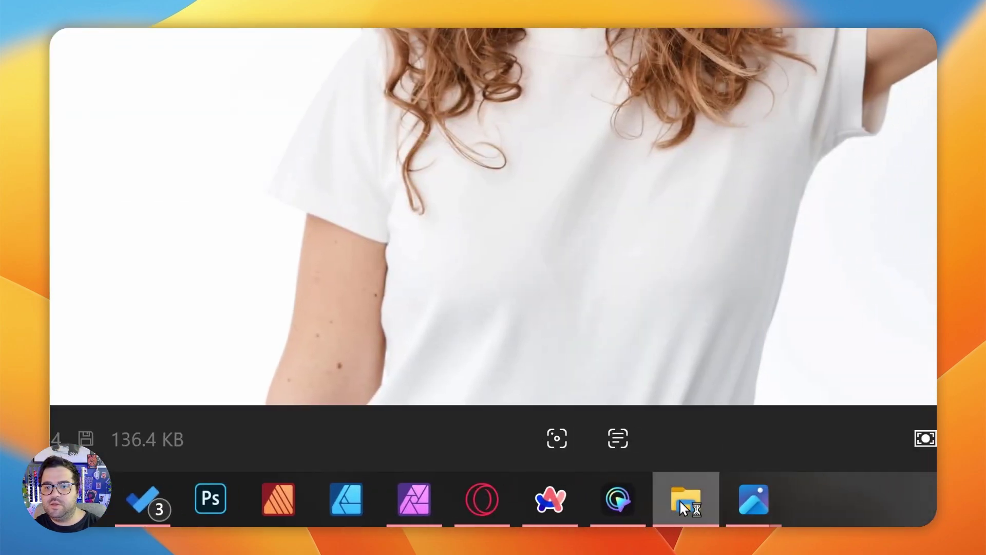
left_click(921, 498)
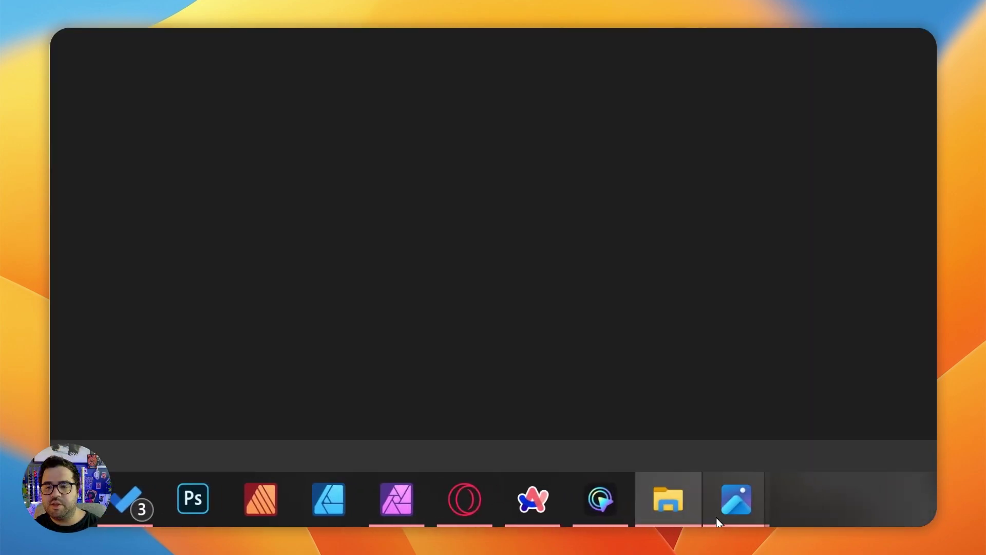
left_click(575, 395)
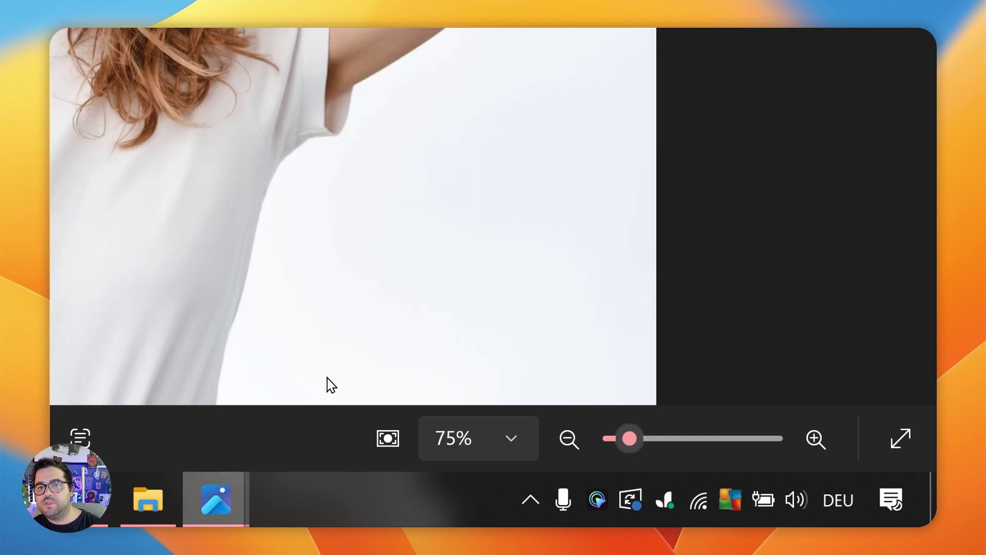
key("alt+Tab")
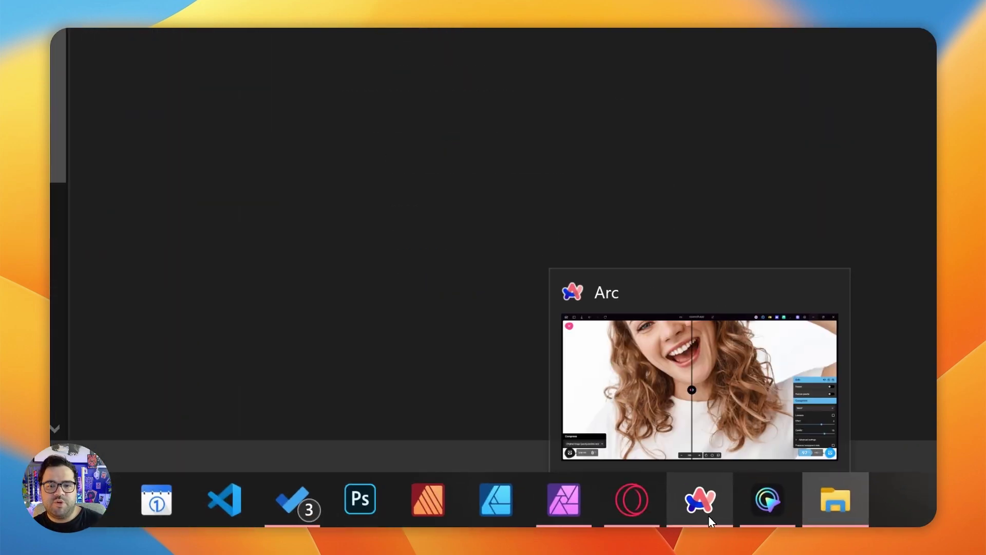
Step: Return to the Webflow project, review the compression options for cloud.png, and cancel them along with the asset selection
left_click(701, 498)
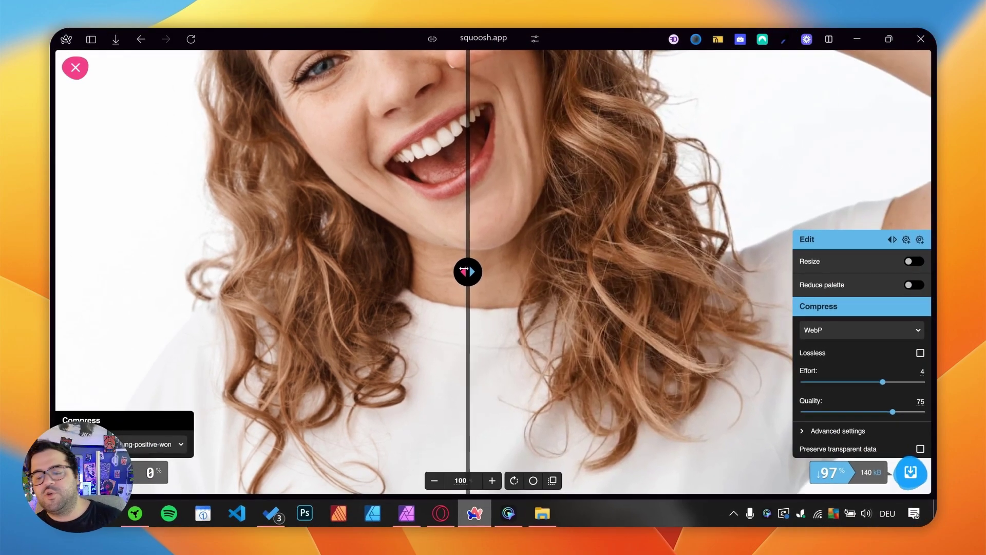
mouse_move(66, 241)
left_click(137, 147)
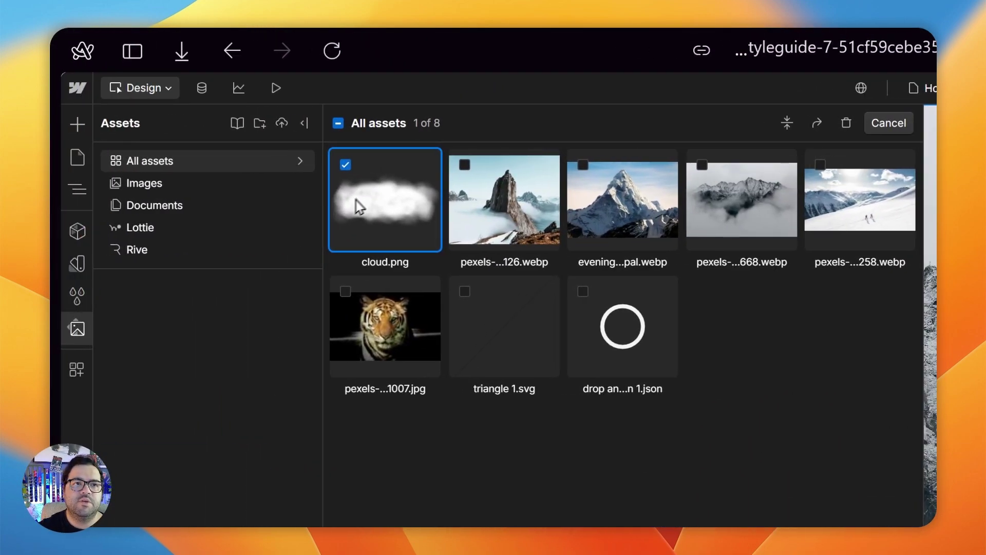
left_click(775, 125)
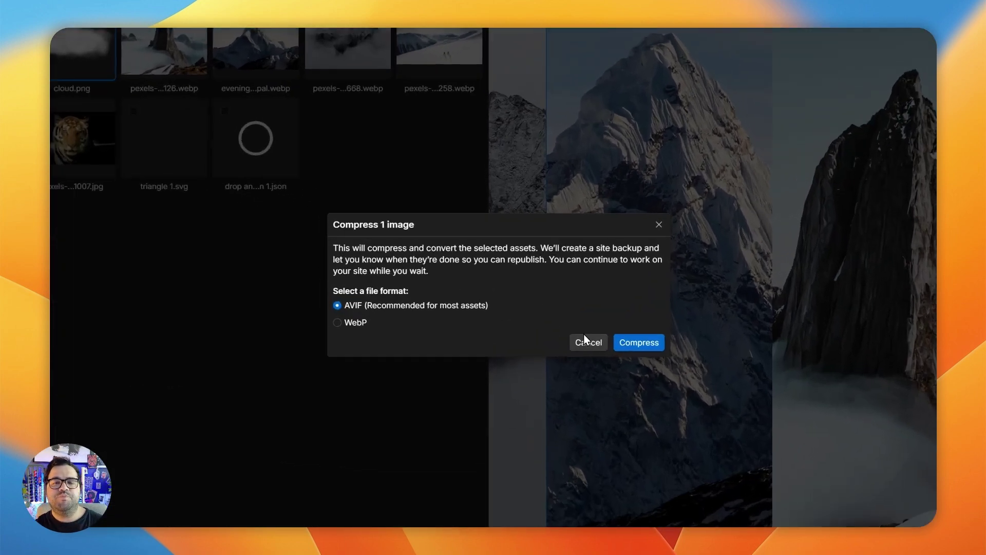
left_click(583, 340)
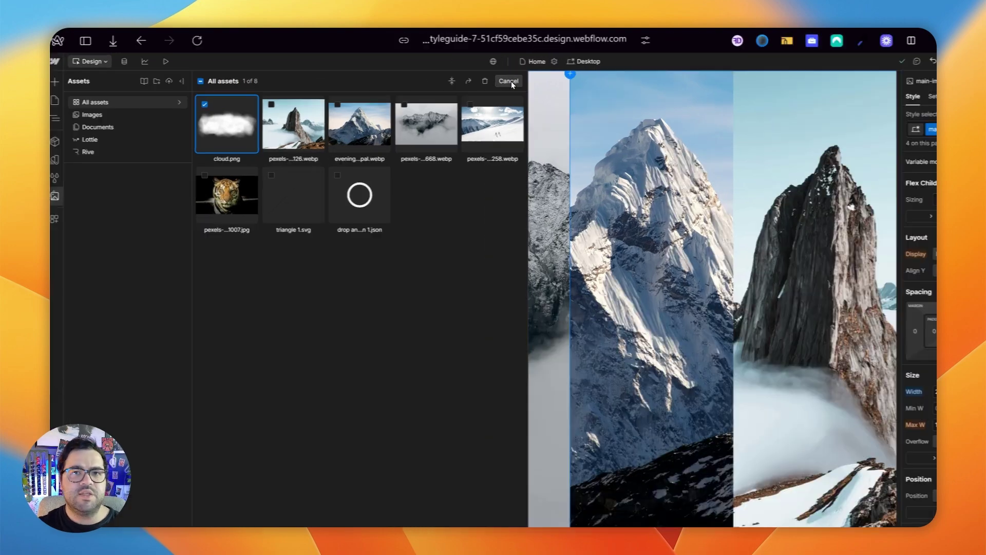
left_click(470, 75)
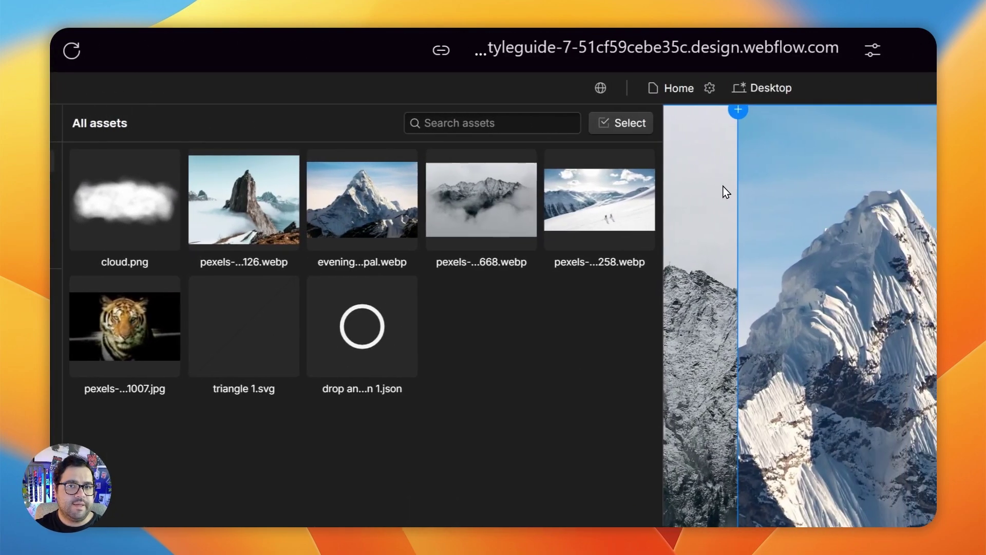
Step: Check the site's style selectors for unused styles with the style clean-up, and dismiss the result
left_click(729, 192)
mouse_move(54, 241)
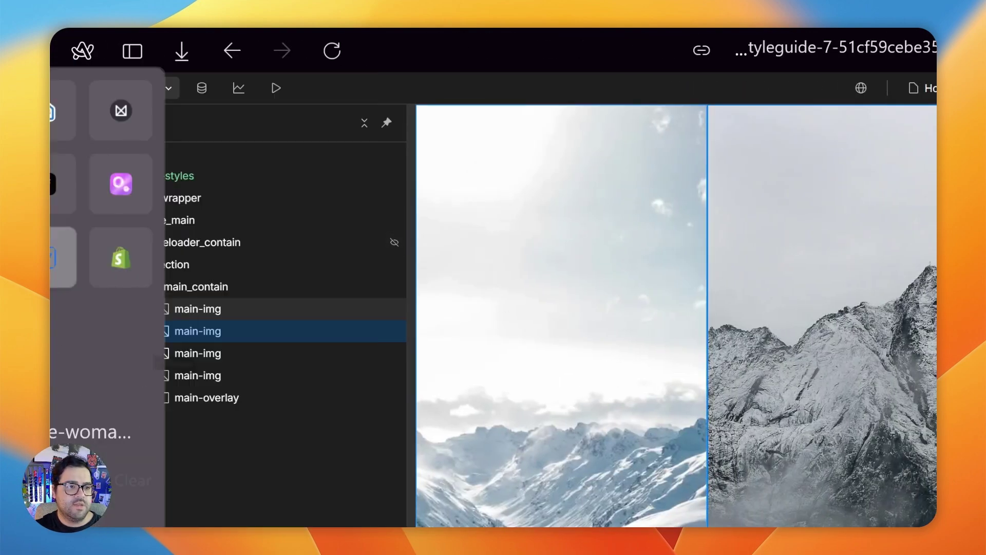
left_click(76, 297)
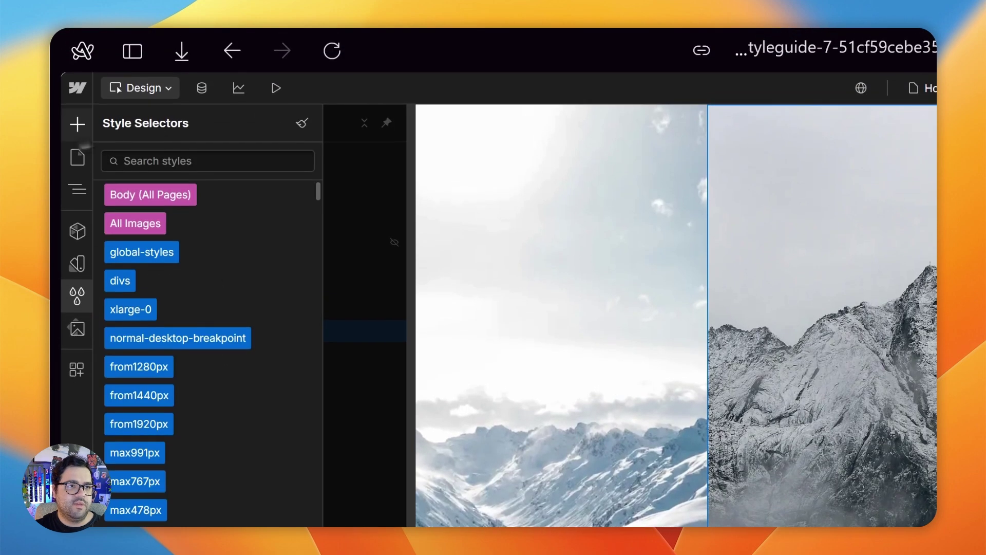
left_click(303, 123)
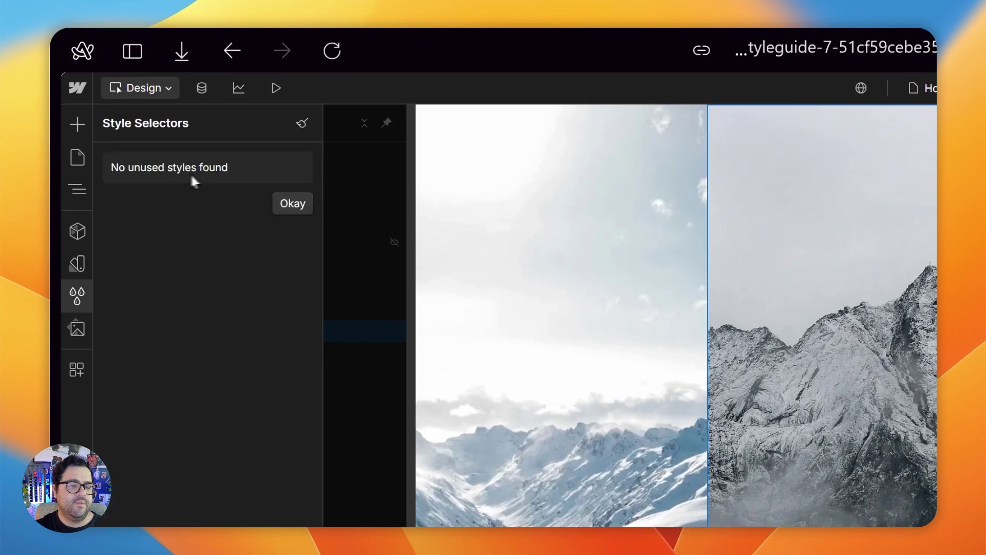
left_click(292, 204)
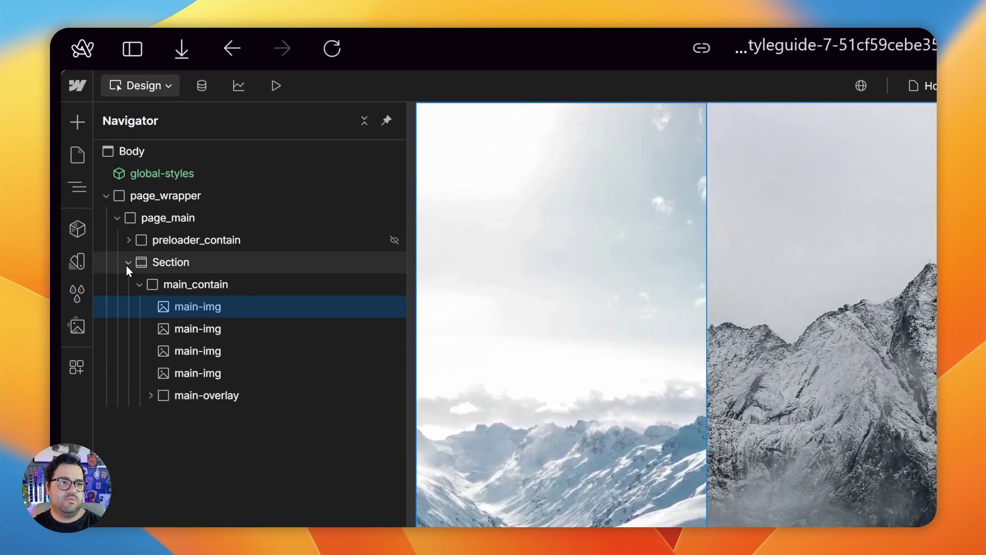
Step: Collapse the Section in the element tree and add a Div Block with the class new-style inside page_main
left_click(128, 263)
key("super+e")
type("div")
key("Return")
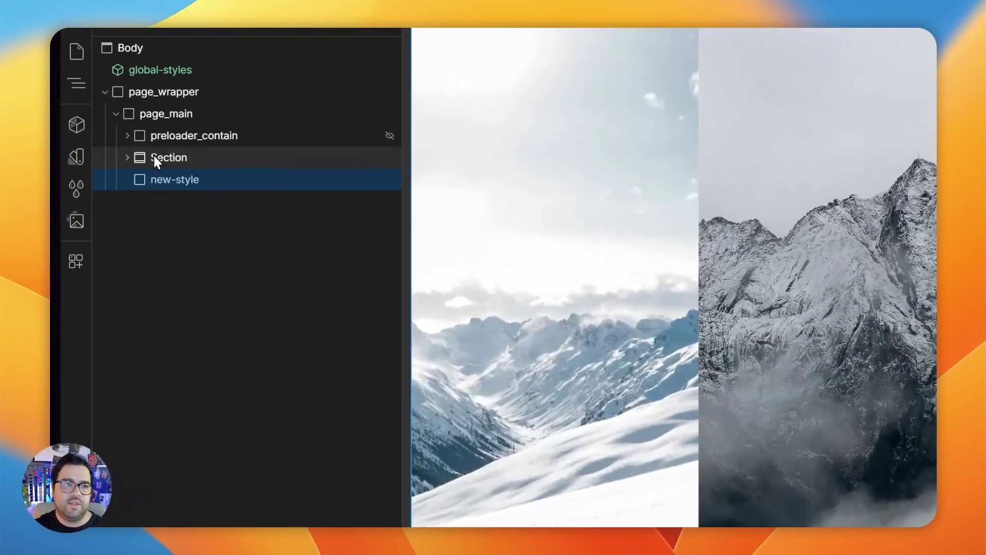
left_click(103, 146)
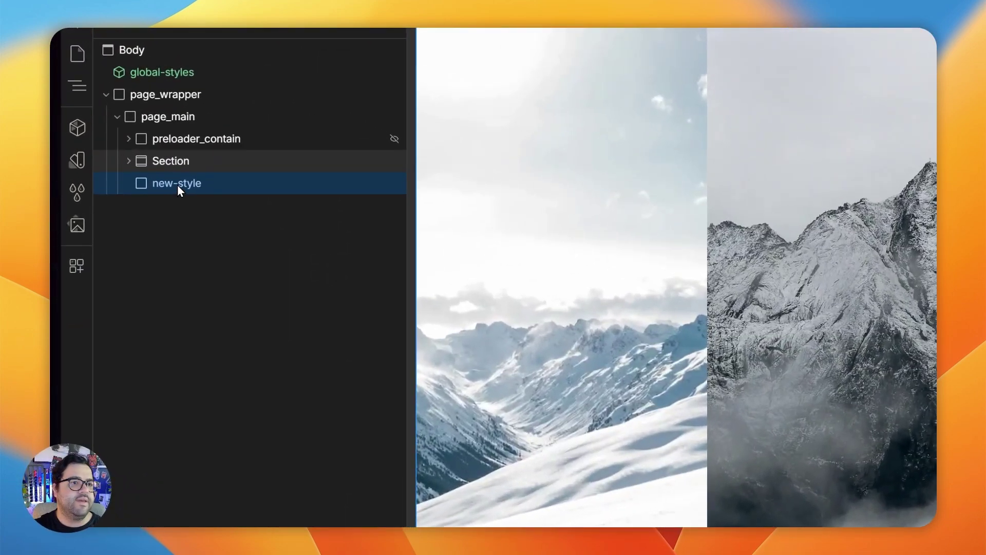
Step: Delete the new-style div block and run the unused-style clean-up in the style selectors
left_click(176, 184)
key("Delete")
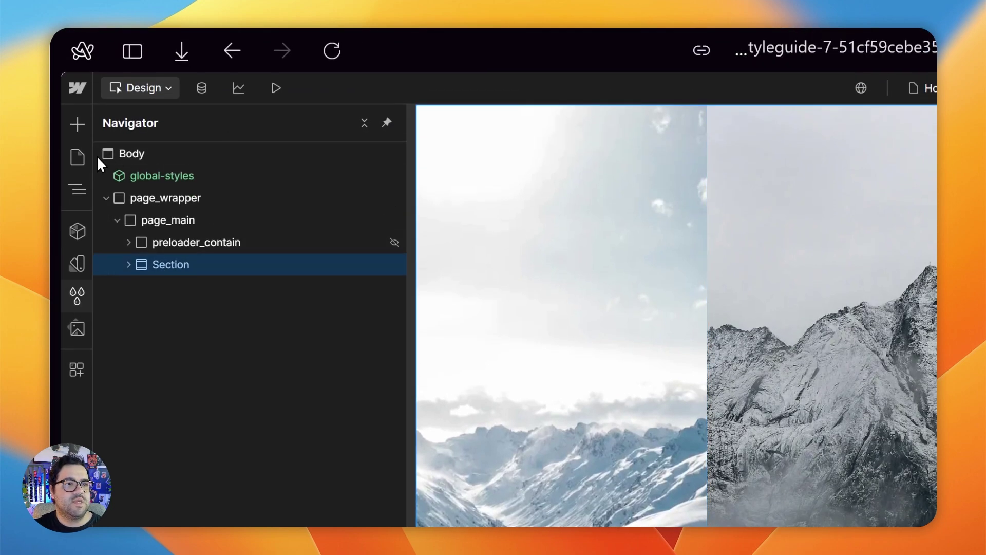
key("g")
left_click(303, 123)
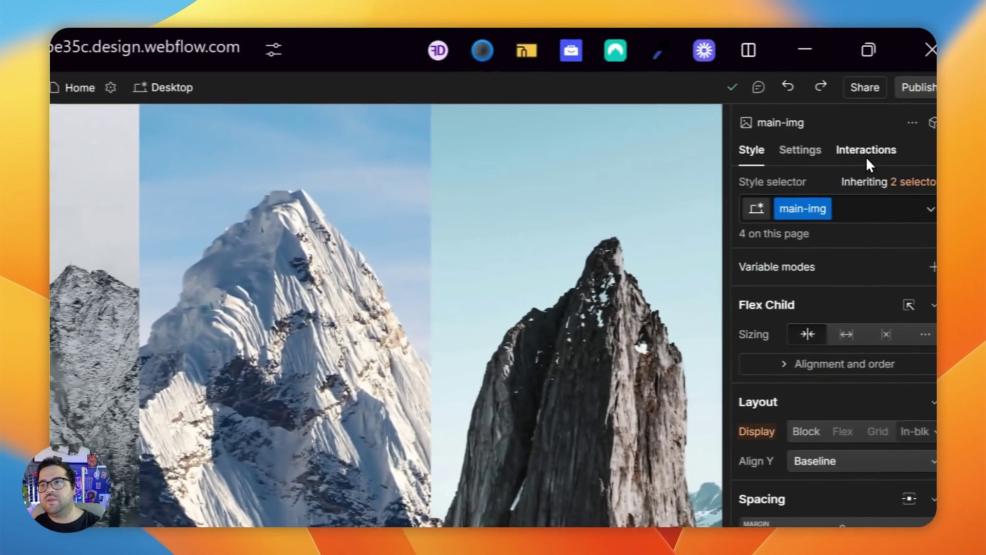
Step: Add a Mouse hover trigger to the first main-img with a Slide in From Left action on hover
left_click(865, 154)
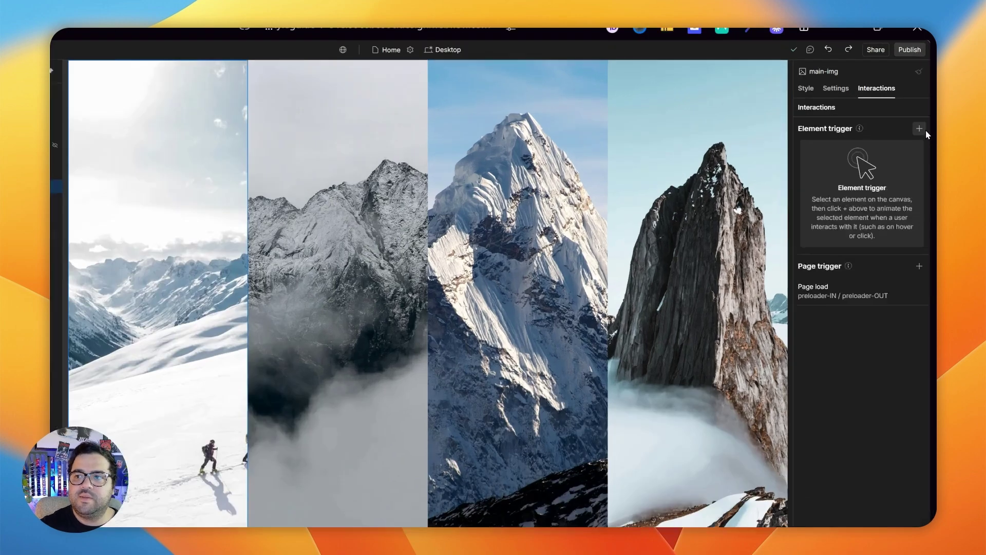
left_click(922, 121)
left_click(892, 153)
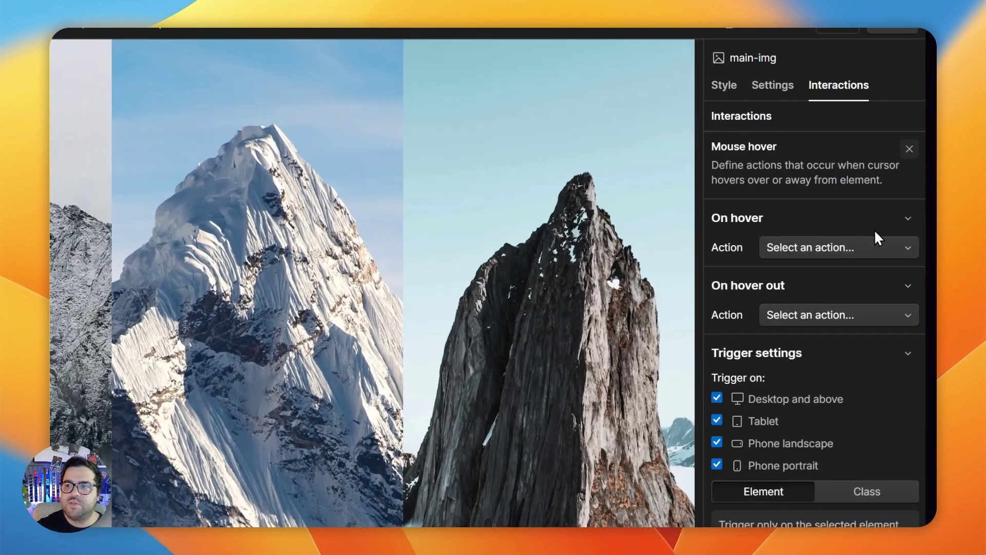
left_click(859, 248)
left_click(809, 371)
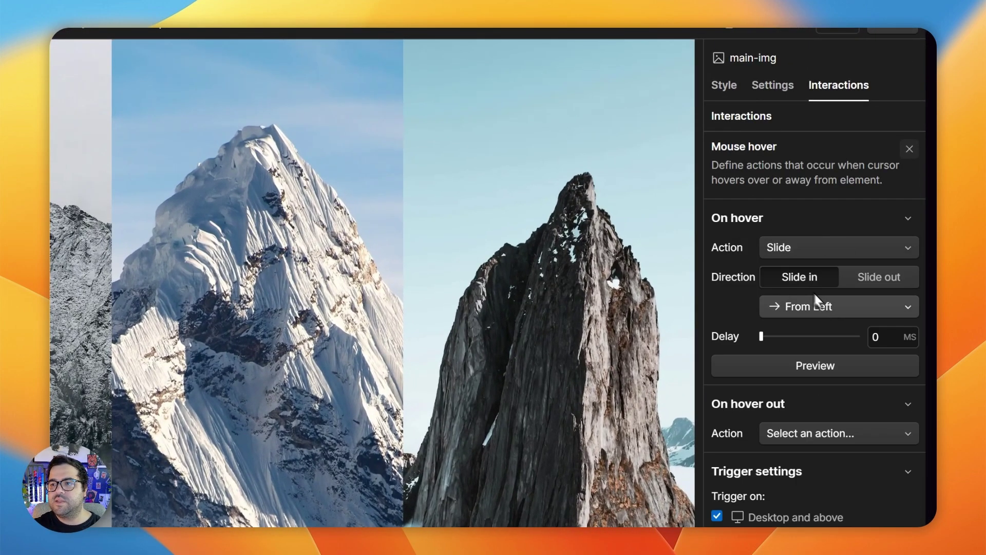
Step: Set the hover-out action to Shrink big and preview the on-hover slide animation
scroll(835, 359, "down", 4)
left_click(821, 258)
left_click(781, 402)
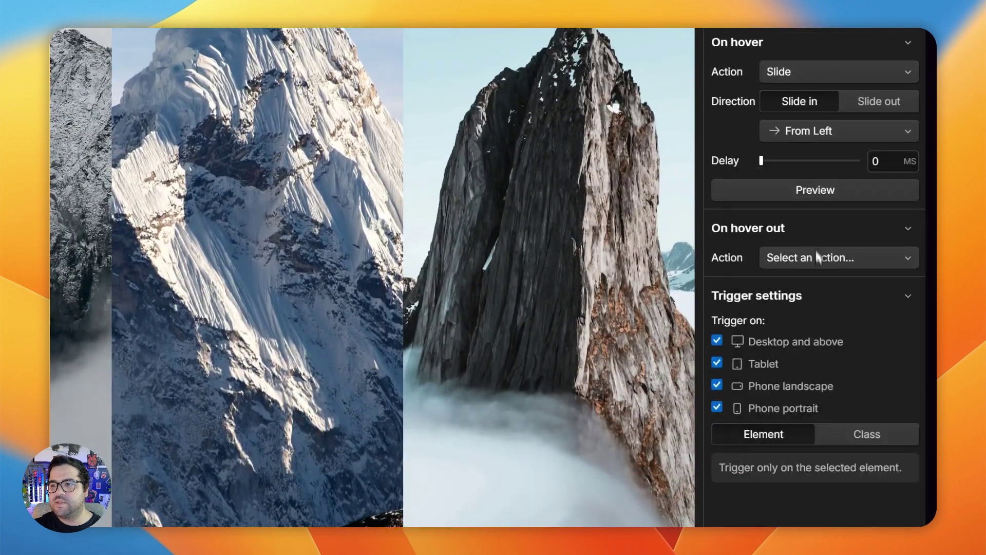
left_click(823, 191)
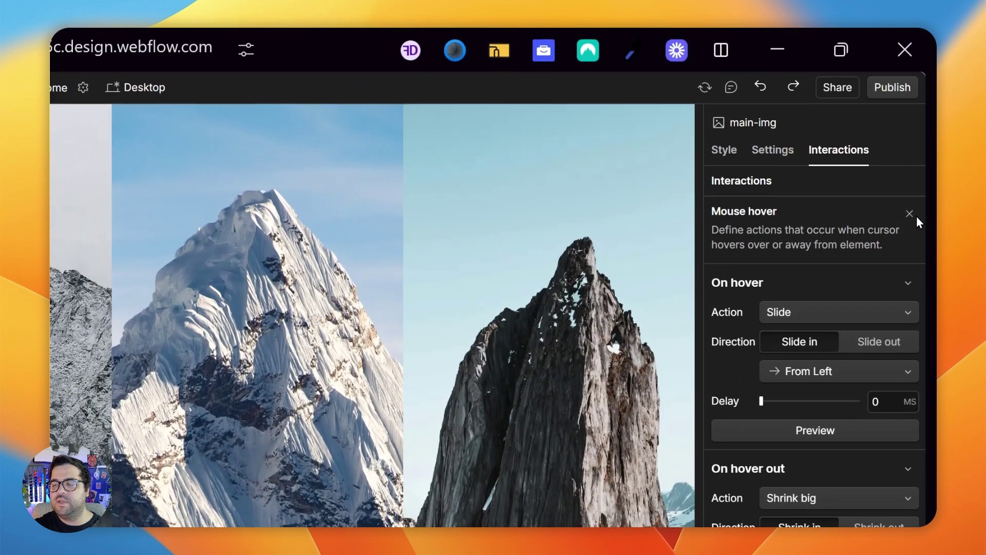
Step: Replace the hover trigger on main-img with a Mouse click (tap) trigger that slides in From Top on the first click
left_click(914, 213)
left_click(912, 249)
left_click(908, 216)
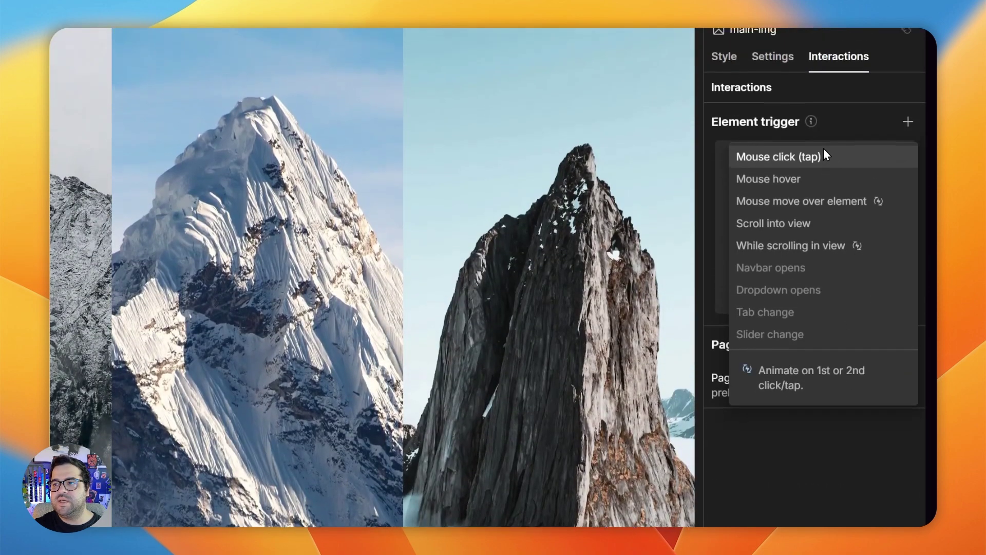
left_click(822, 123)
left_click(786, 184)
left_click(820, 332)
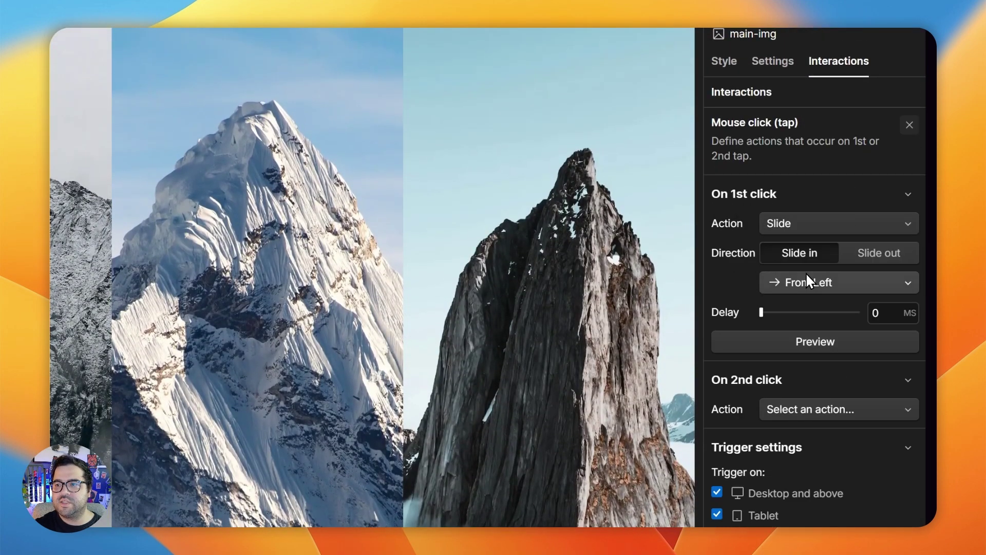
left_click(806, 273)
left_click(822, 335)
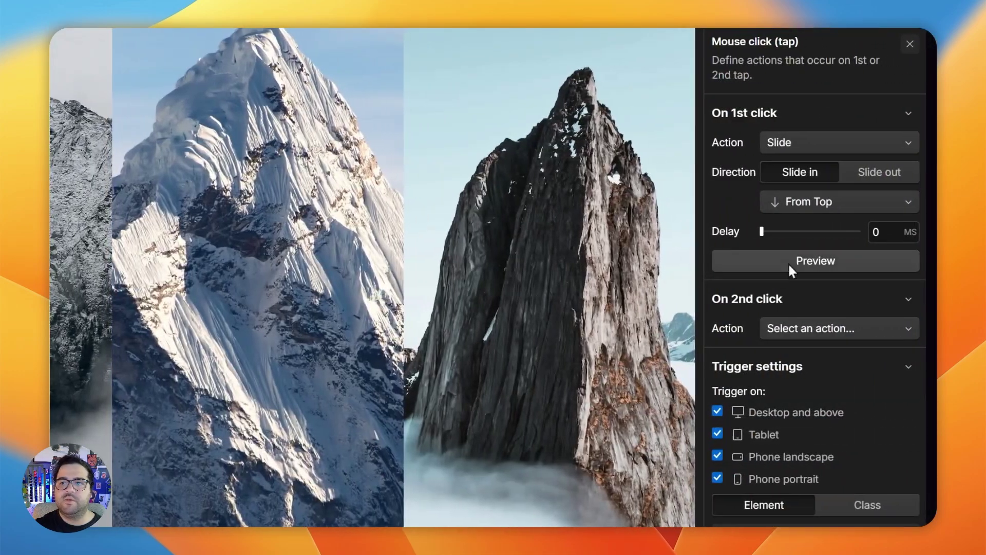
Step: Preview the first-click slide animation, and remove the Mouse click (tap) trigger from main-img
left_click(803, 263)
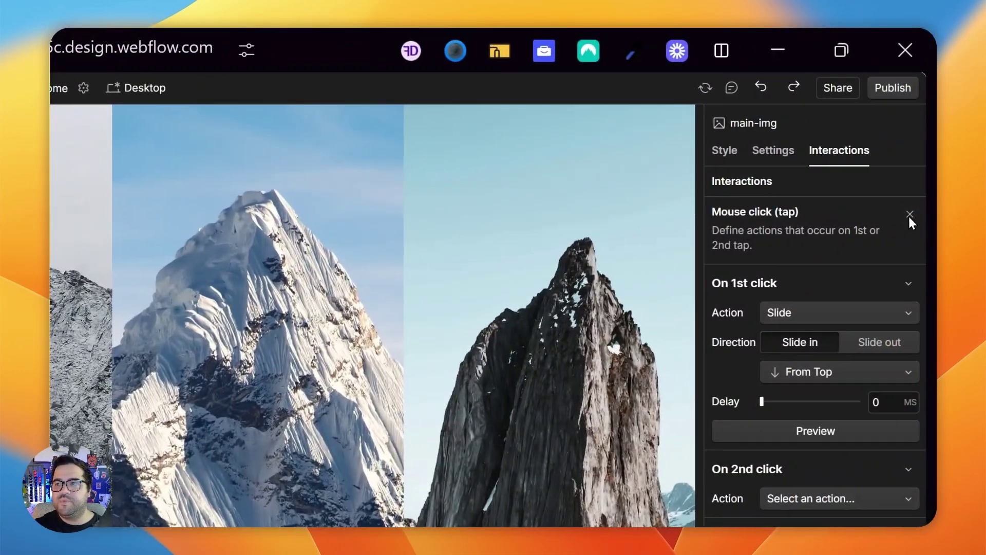
left_click(908, 216)
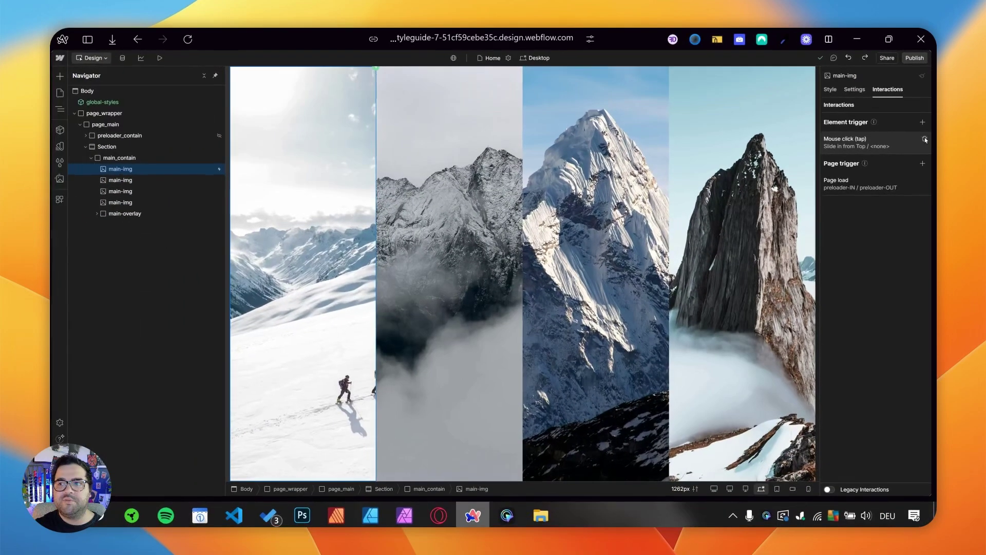
left_click(925, 139)
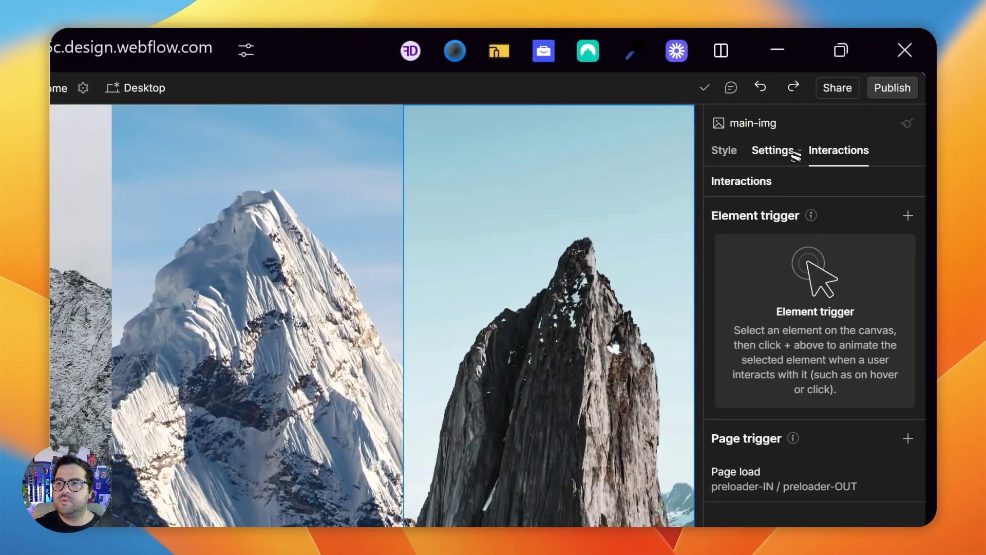
Step: Review the image settings of the dark rock peak main-img, and return to the interactions view
left_click(785, 149)
key("s")
left_click(786, 154)
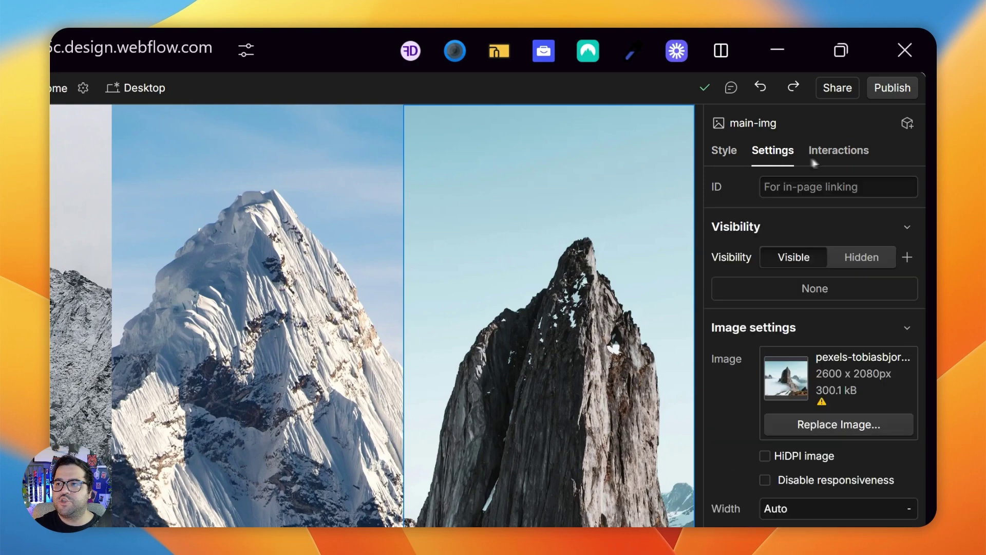
left_click(842, 154)
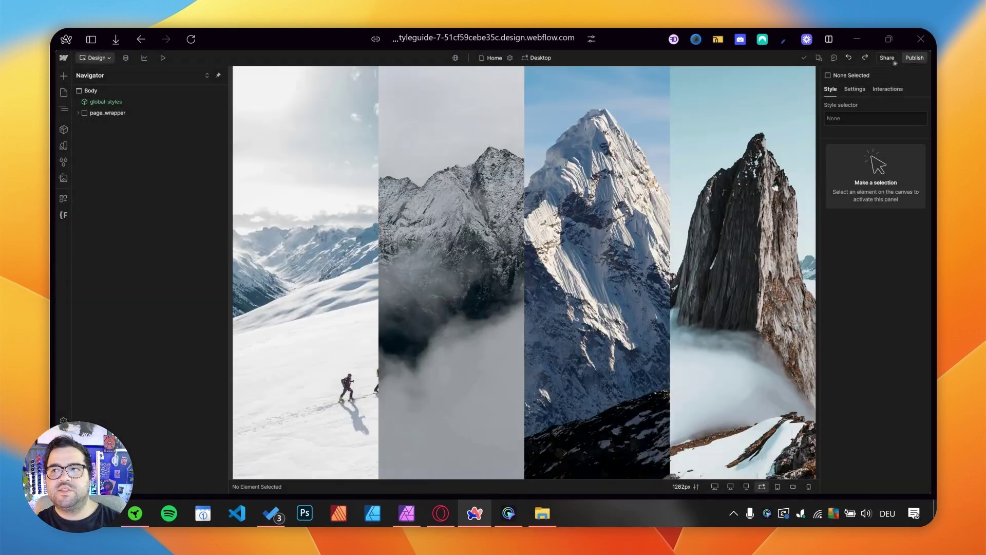
left_click(887, 89)
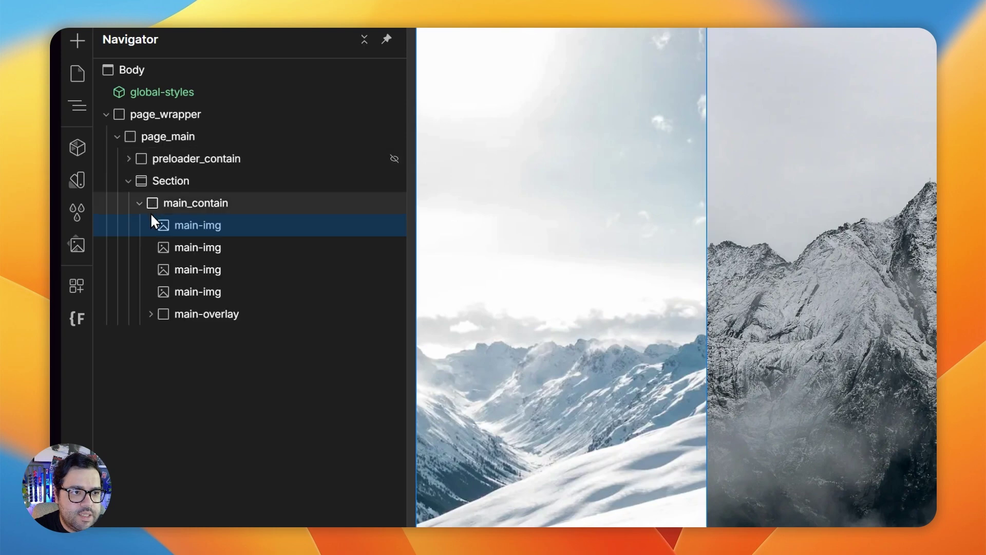
Step: Expand main-overlay in the element tree and add a Div Block inside main_contain
left_click(150, 315)
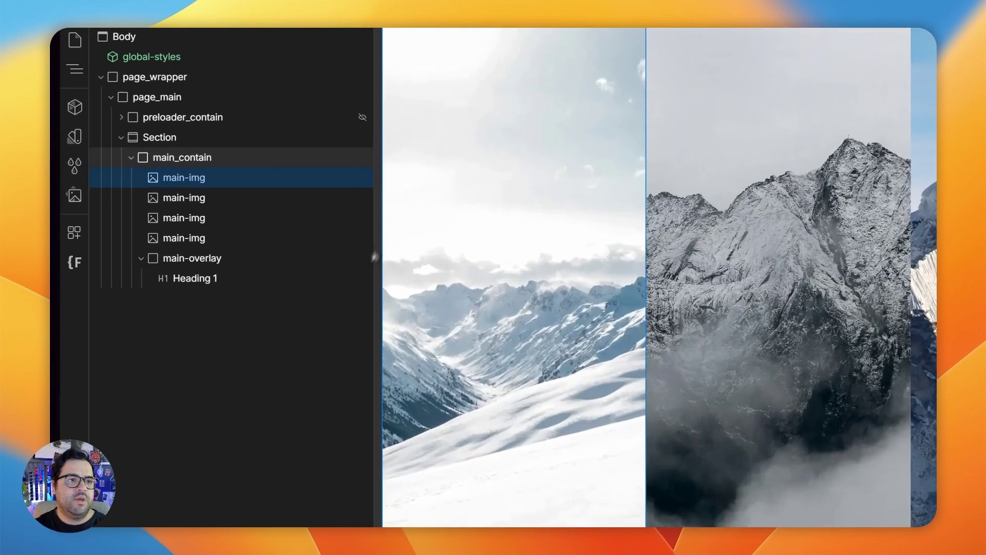
left_click(385, 226)
key("super+e")
type("div")
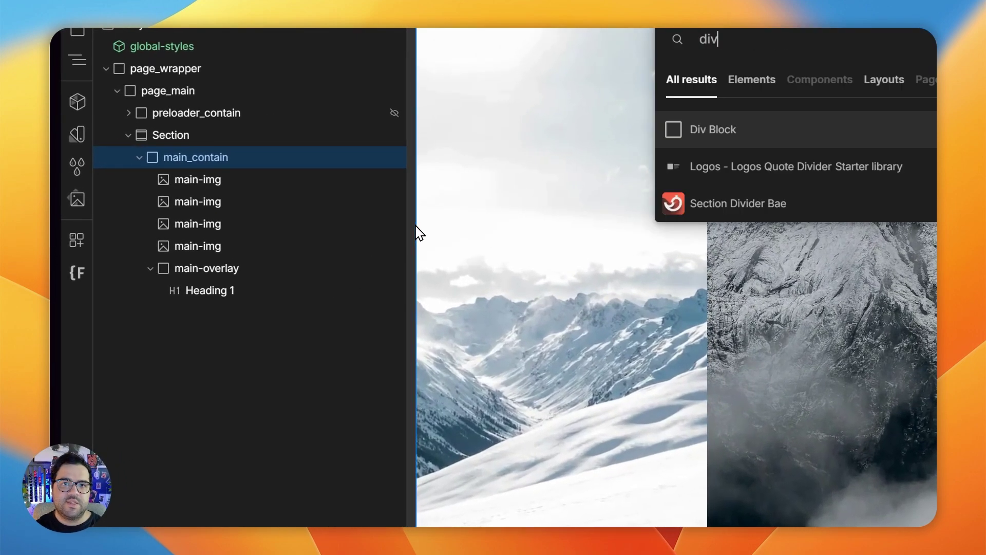
key("Return")
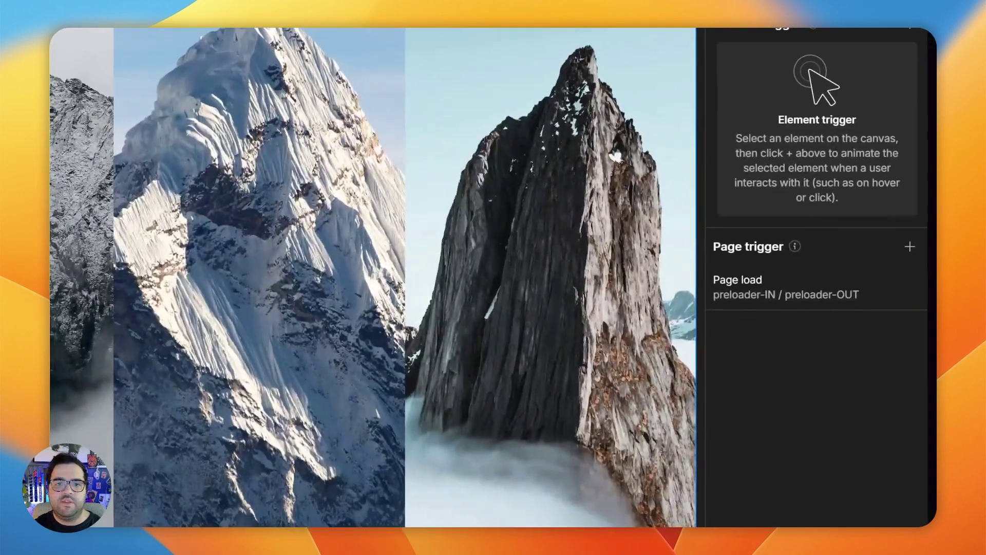
Step: Check the height setting in the page_main styles, and reselect main_contain in the element tree
key("s")
scroll(727, 268, "down", 5)
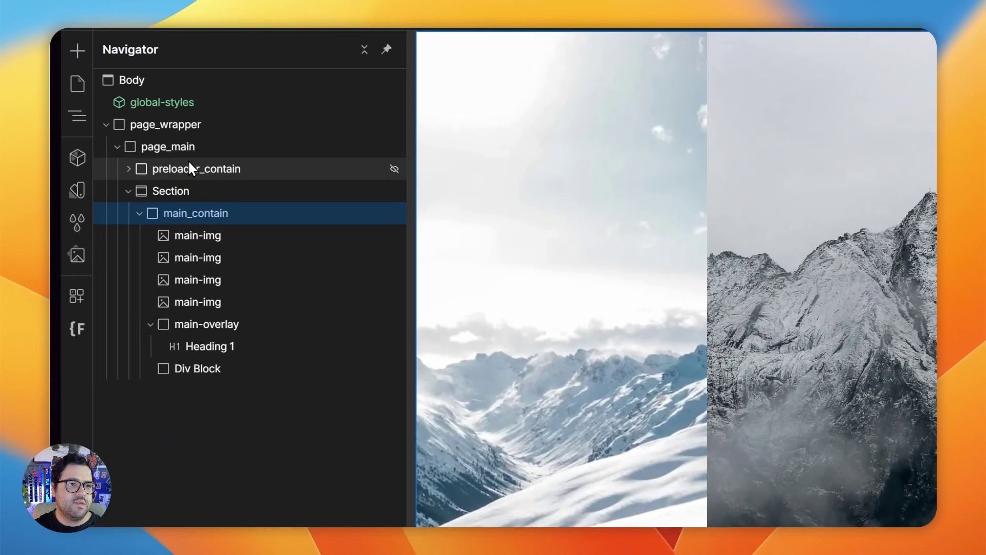
left_click(188, 162)
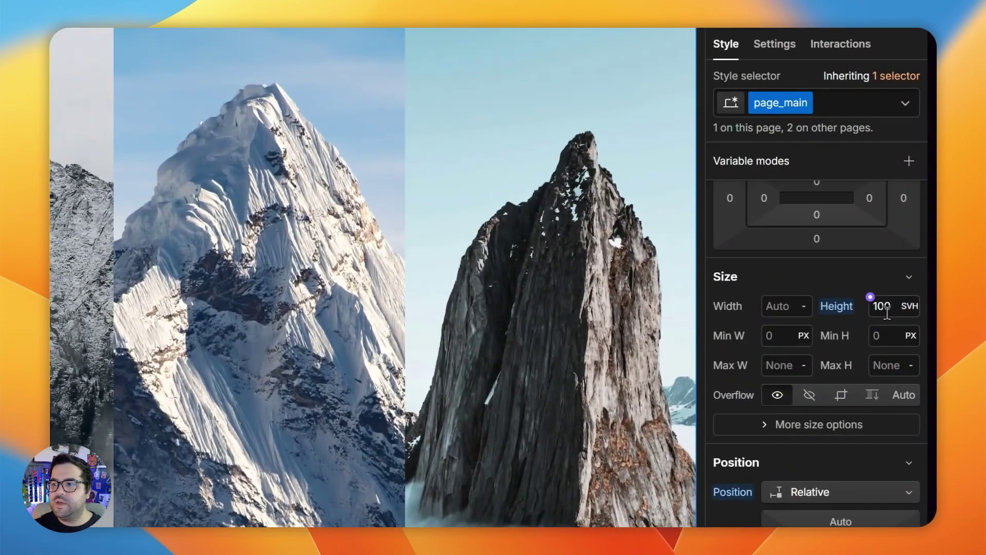
left_click(879, 307)
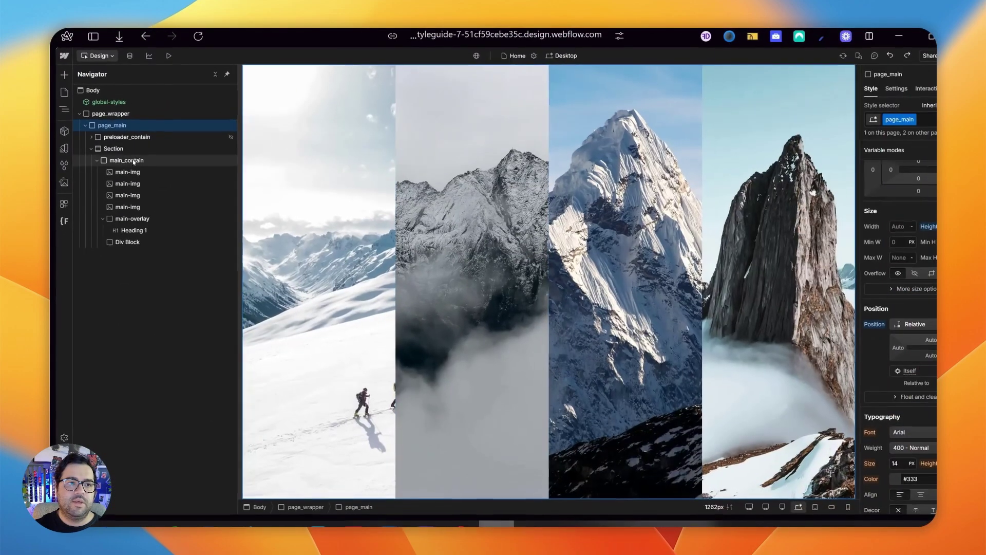
left_click(133, 161)
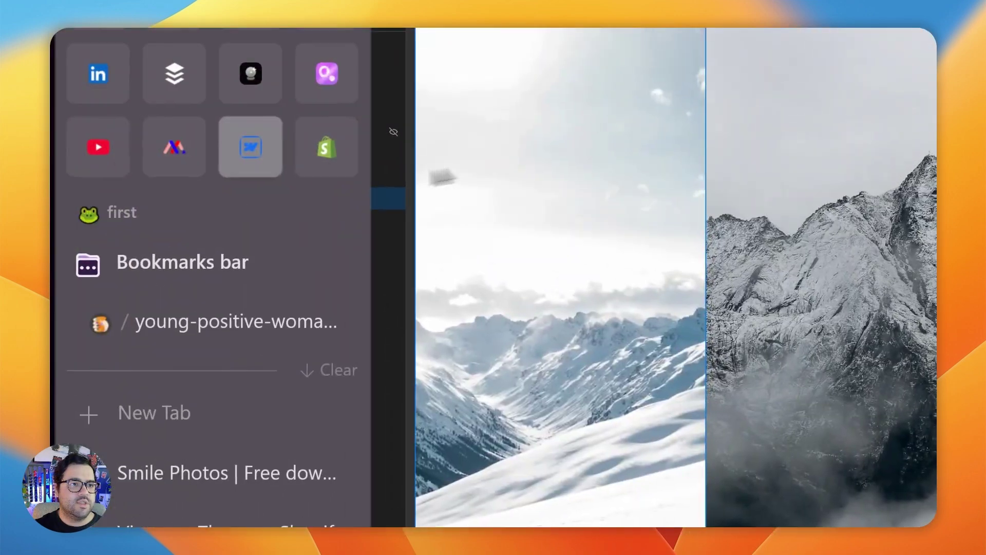
left_click(251, 177)
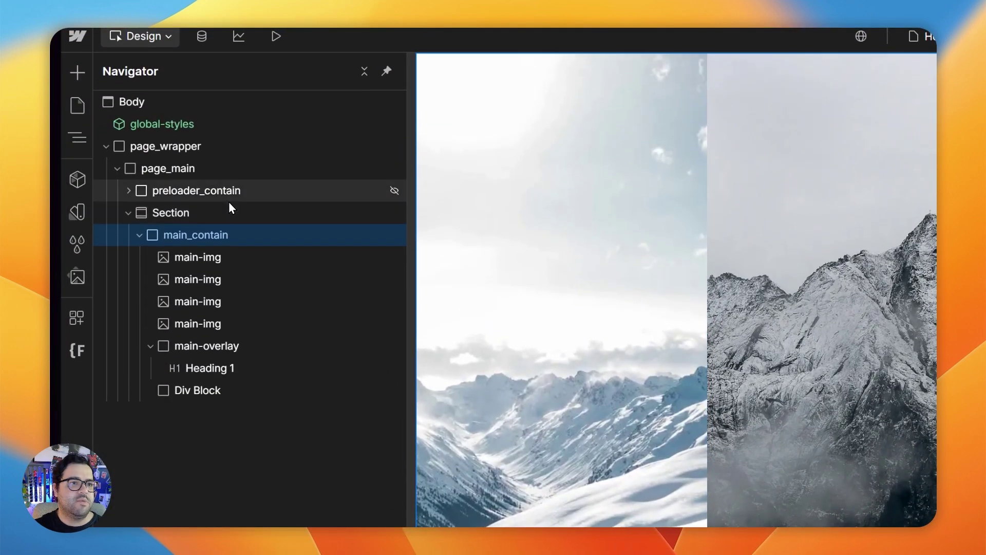
Step: Move the empty Div Block out of main_contain into page_main and place it directly after Section
left_click(221, 156)
left_click(218, 215)
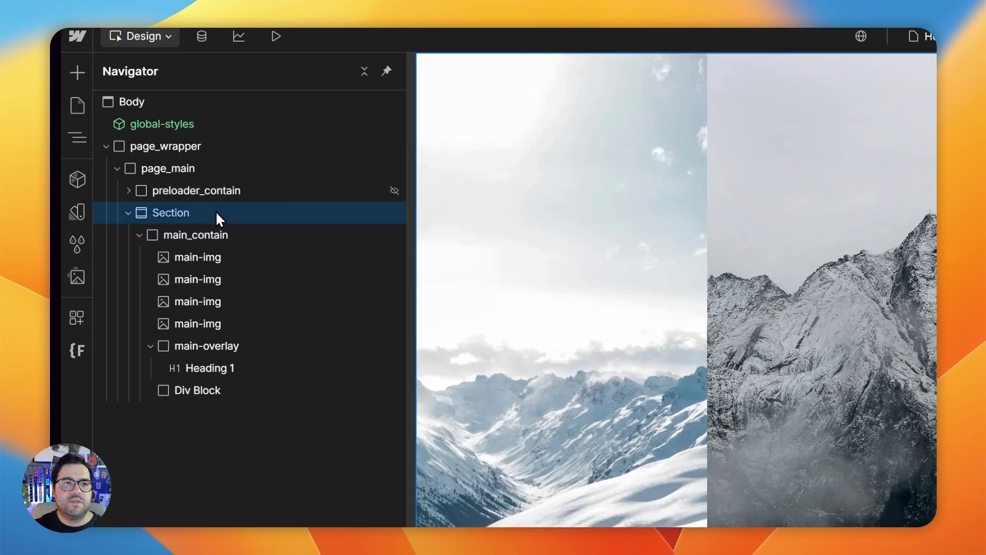
left_click(150, 346)
left_click_drag(229, 368, 128, 212)
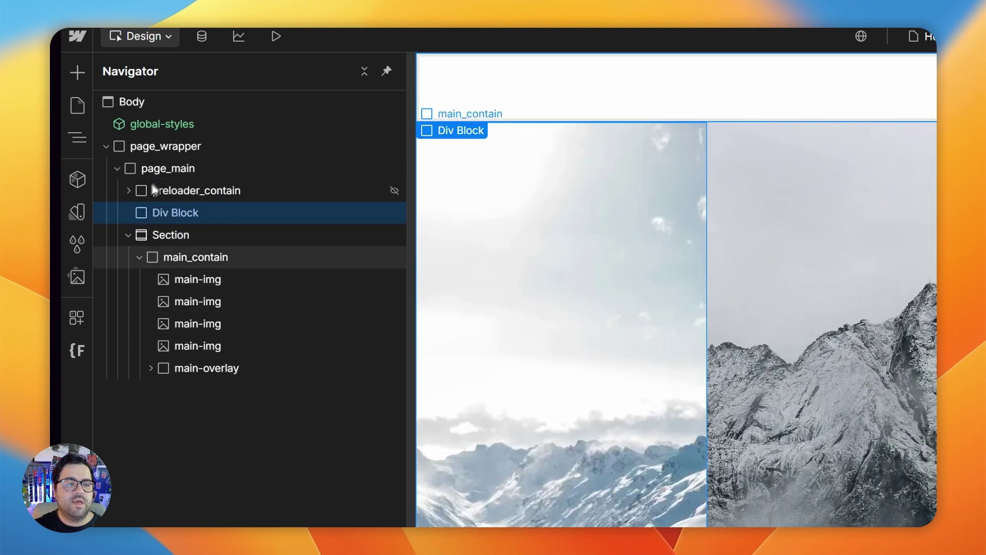
left_click(128, 235)
left_click_drag(159, 236, 154, 209)
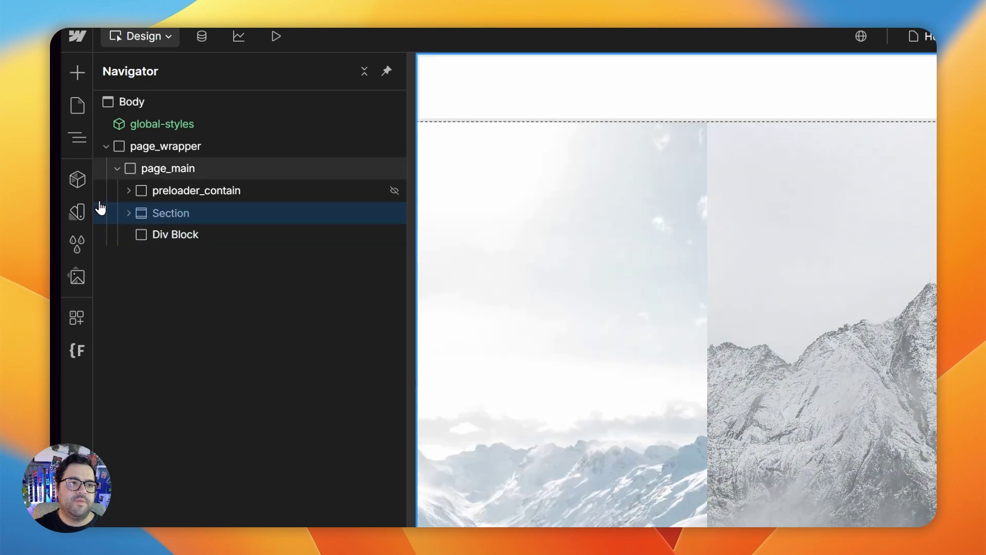
left_click(169, 234)
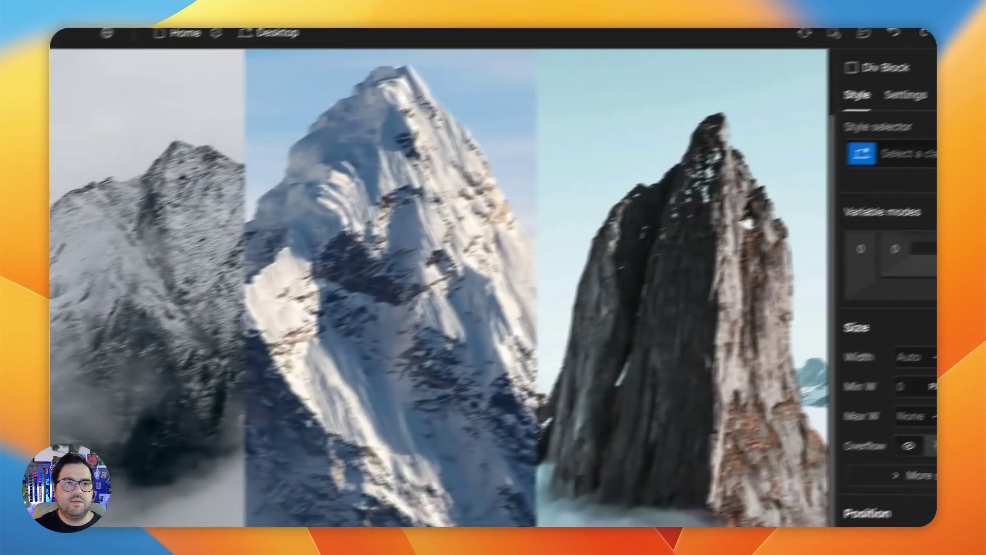
Step: Give the Div Block a new class named img-div-1
left_click(835, 200)
type("img-")
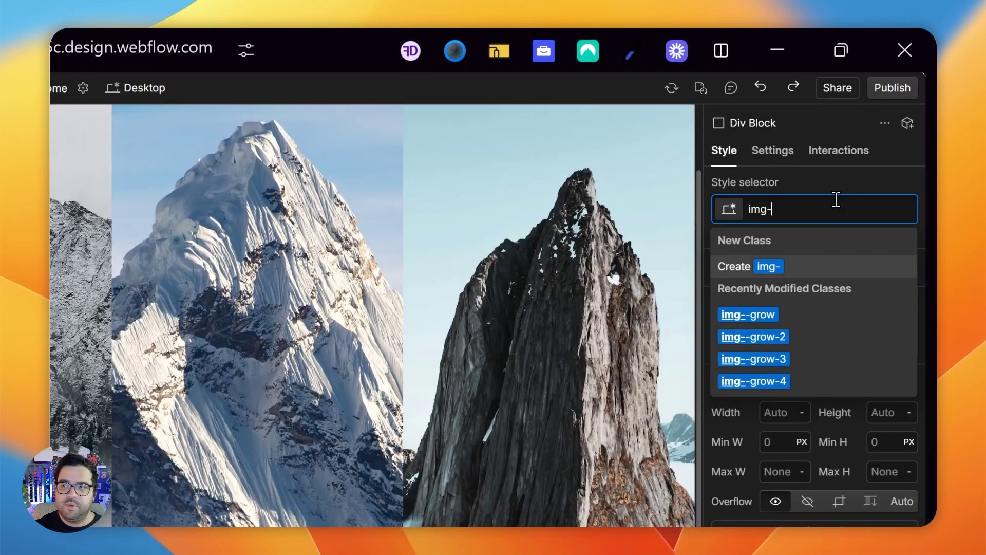
type("div-1")
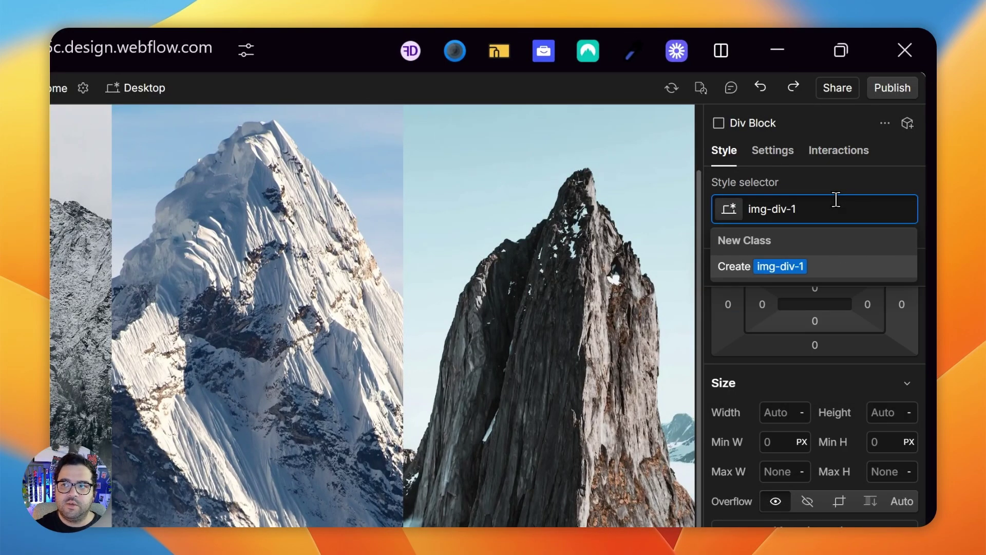
key("Return")
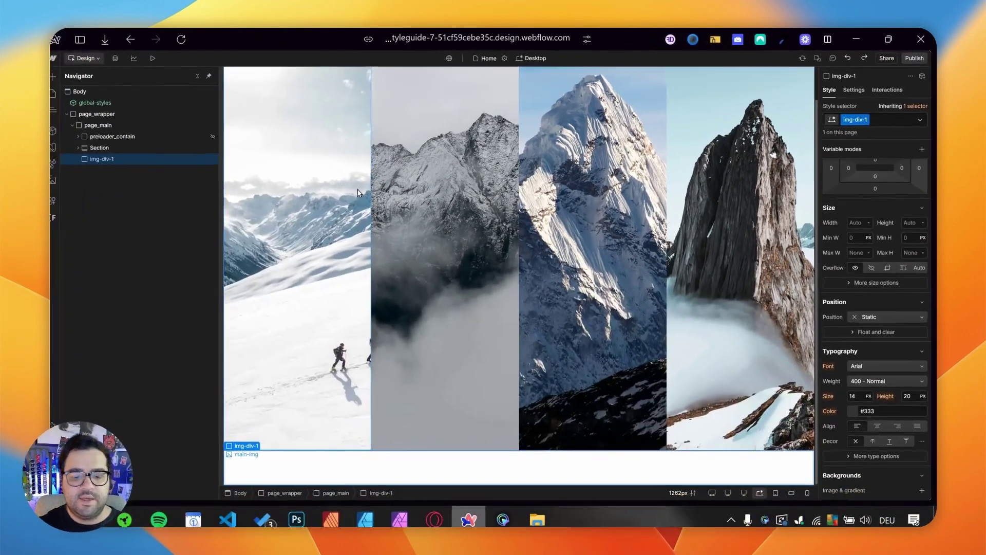
Step: Insert a Div Block inside img-div-1 with quick search and give it the class img-div-1-inner
key("ctrl+e")
type("div")
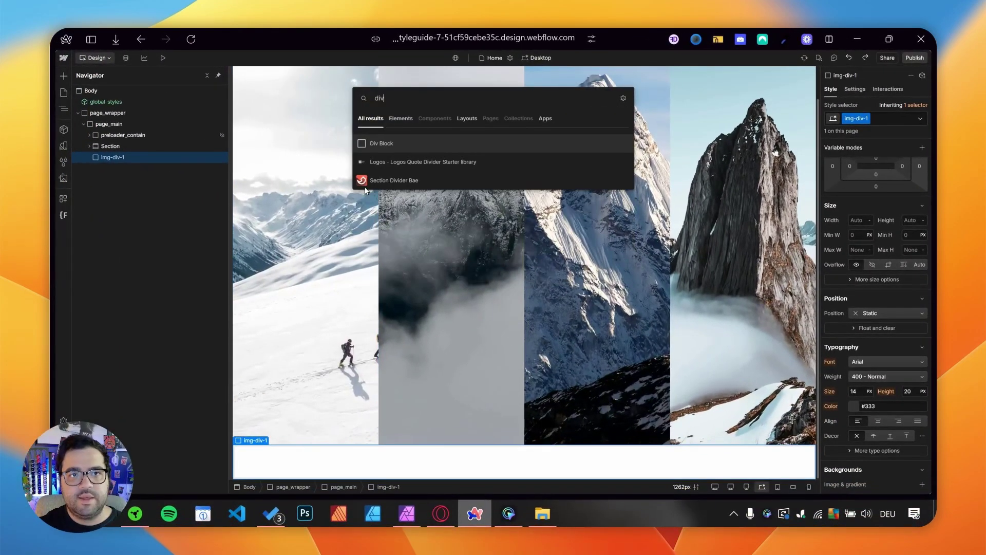
key("Return")
key("ctrl+Return")
type("img")
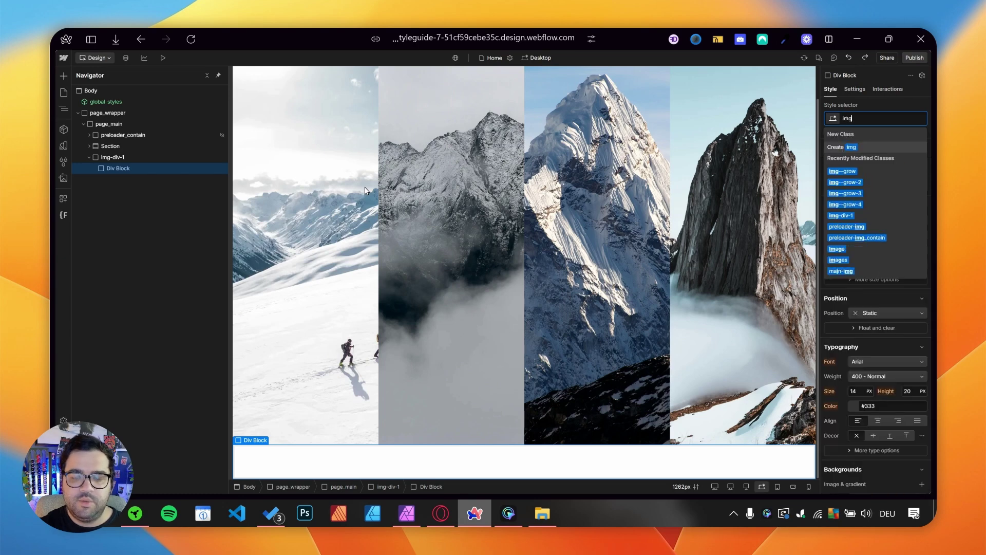
type("-div-1-inner")
key("Return")
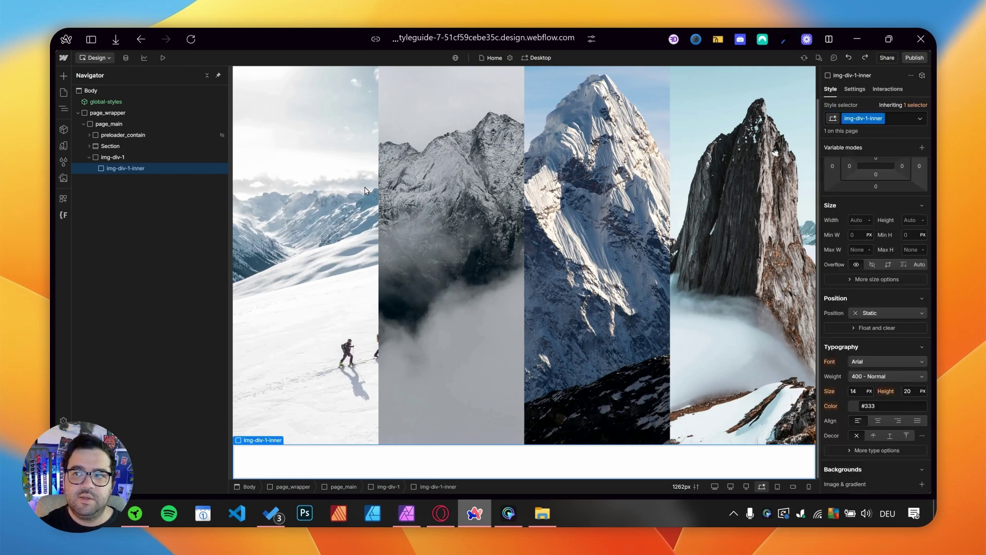
Step: Nest another Div Block inside img-div-1-inner and give it the class img-div-1wrapper
key("ctrl+k")
type("div")
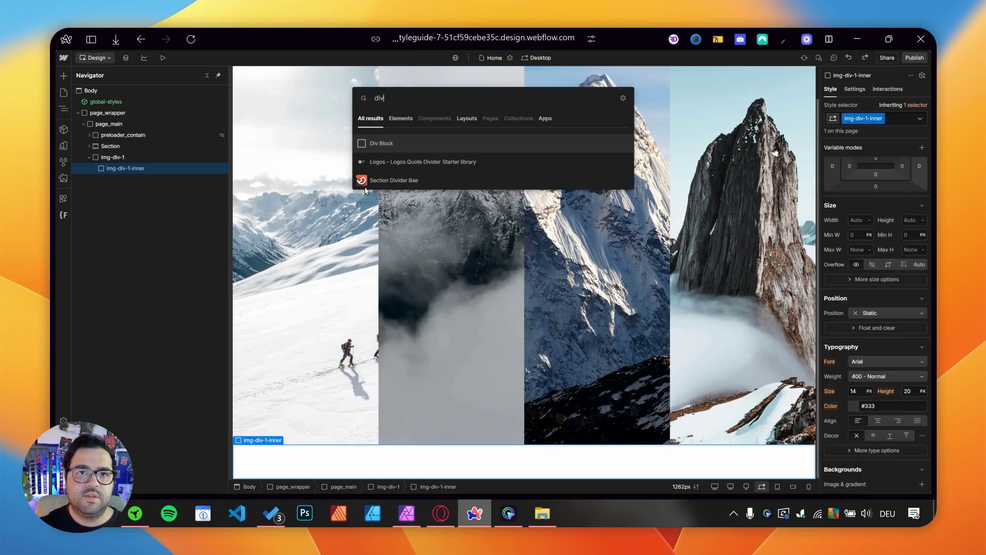
key("Return")
key("ctrl+Return")
type("img-")
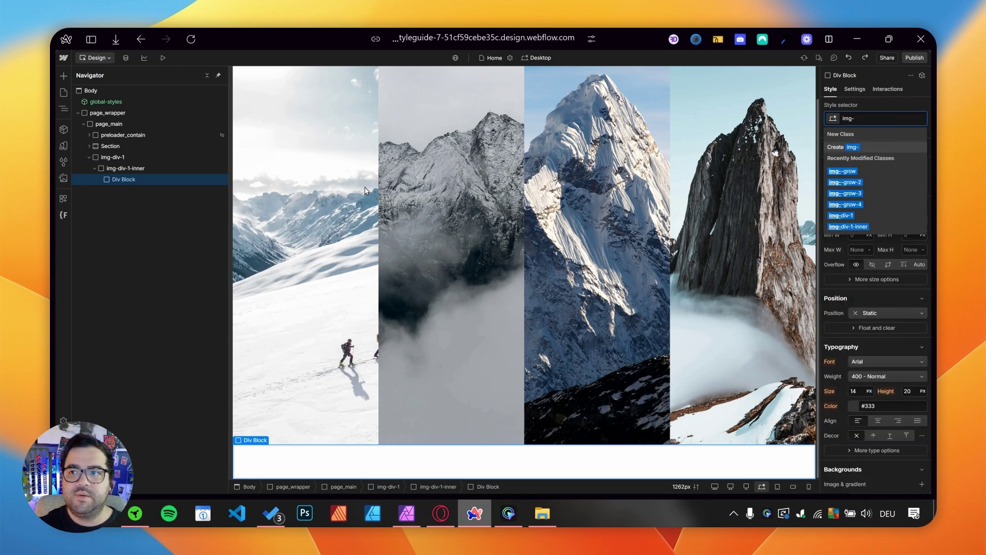
type("doiv")
key("BackSpace")
key("BackSpace")
key("BackSpace")
type("iv-1")
key("BackSpace")
type("-1wrp")
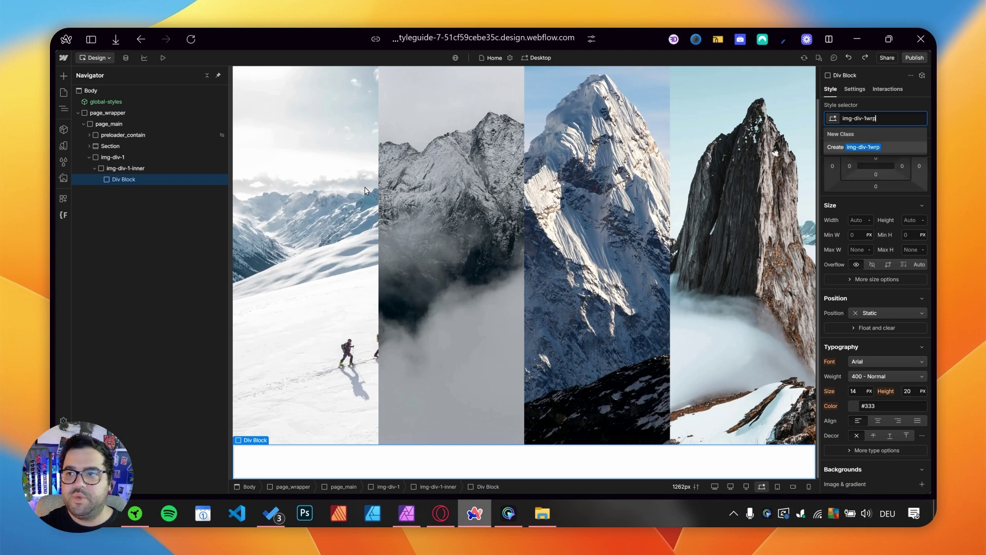
key("Return")
Step: Nest a Div Block inside img-div-1wrapper and give it the class img-div-1-subwrapper
key("ctrl+e")
key("Return")
key("ctrl+Return")
type("img")
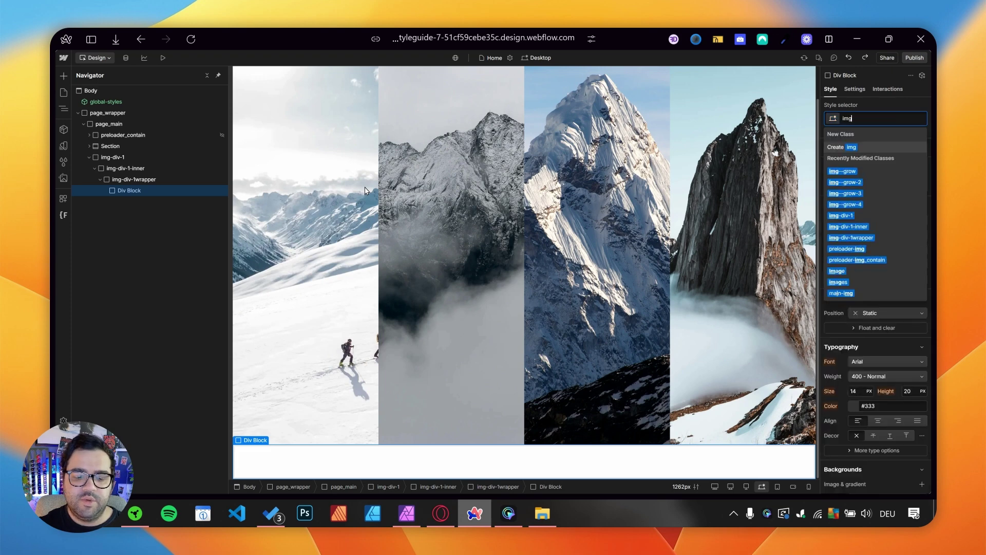
type("-div-1-")
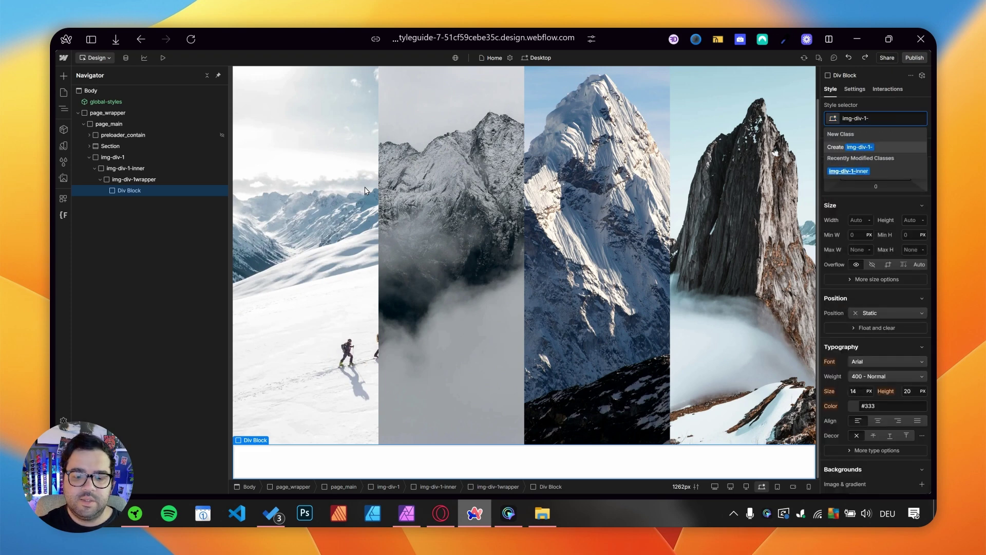
type("subwrapper")
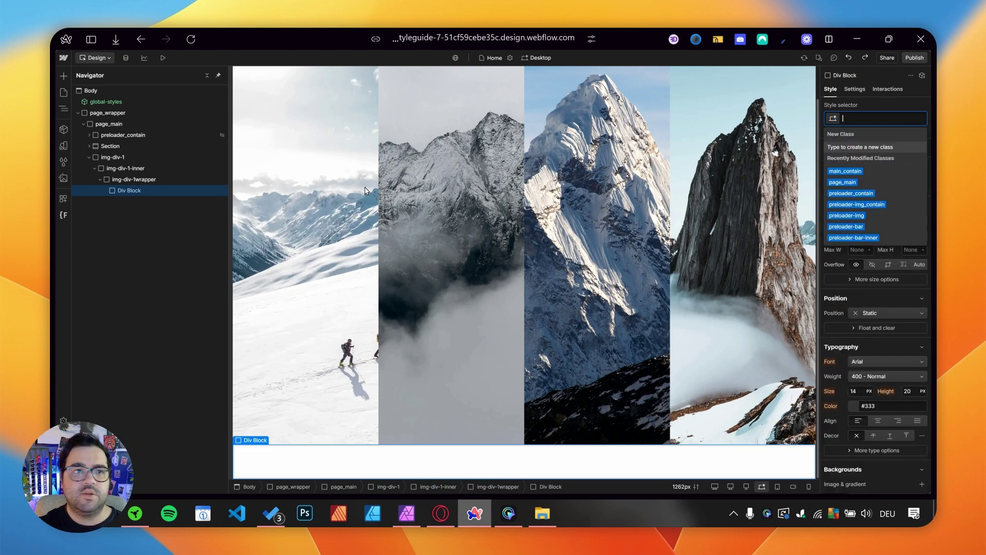
key("Return")
Step: Nest a Div Block inside img-div-1-subwrapper and give it the class img div
key("ctrl+e")
type("div")
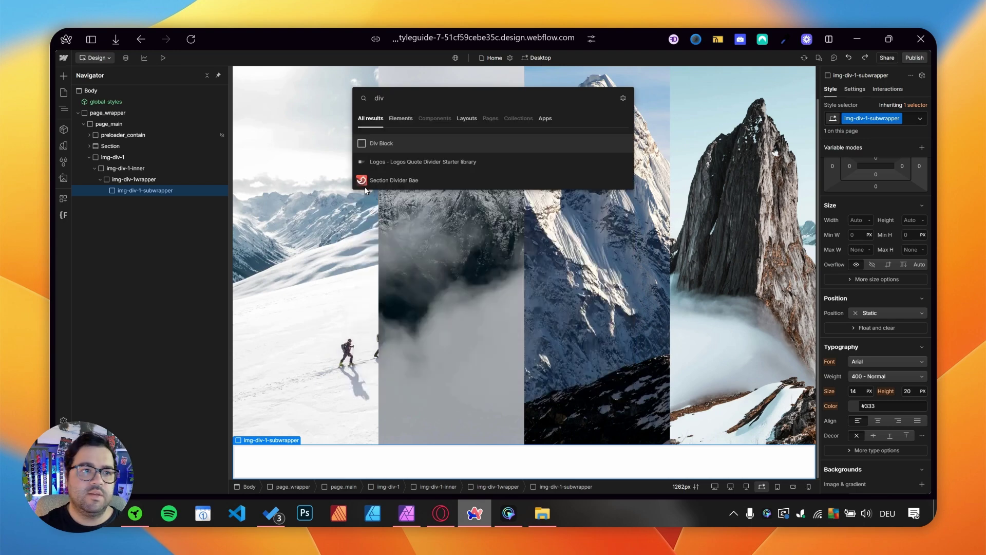
key("Return")
key("ctrl+Return")
type("img div")
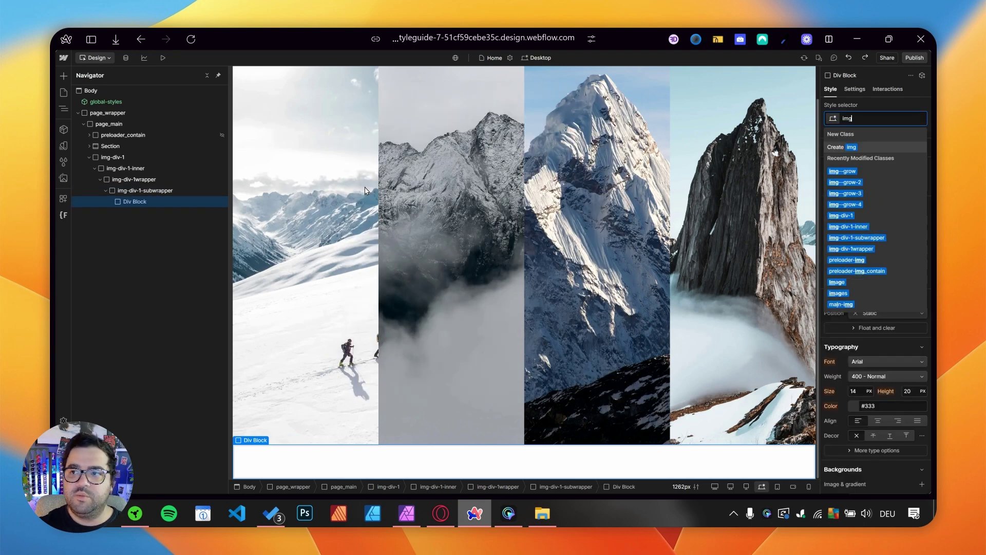
key("Return")
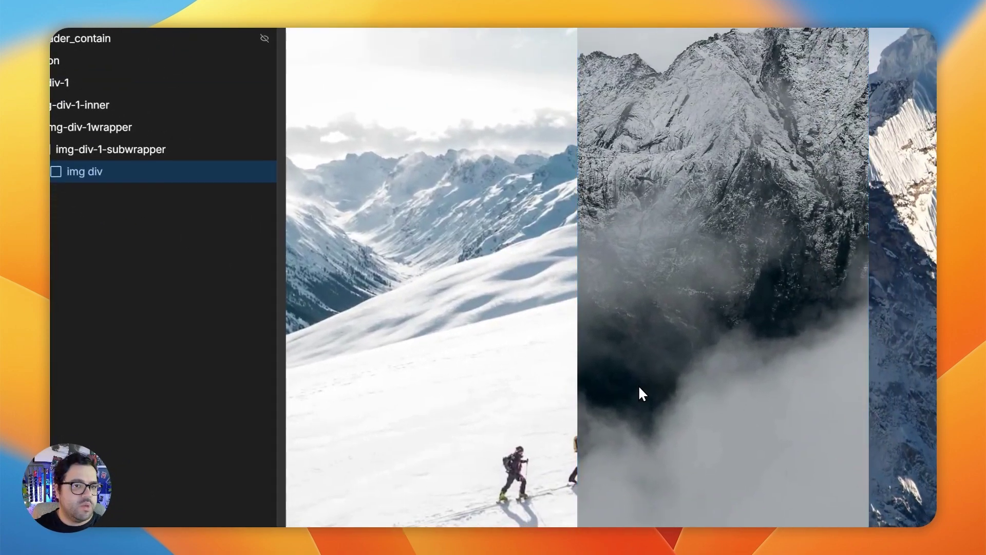
Step: Insert an Image element inside img div and replace its placeholder with the tiger photo from the assets
key("super+e")
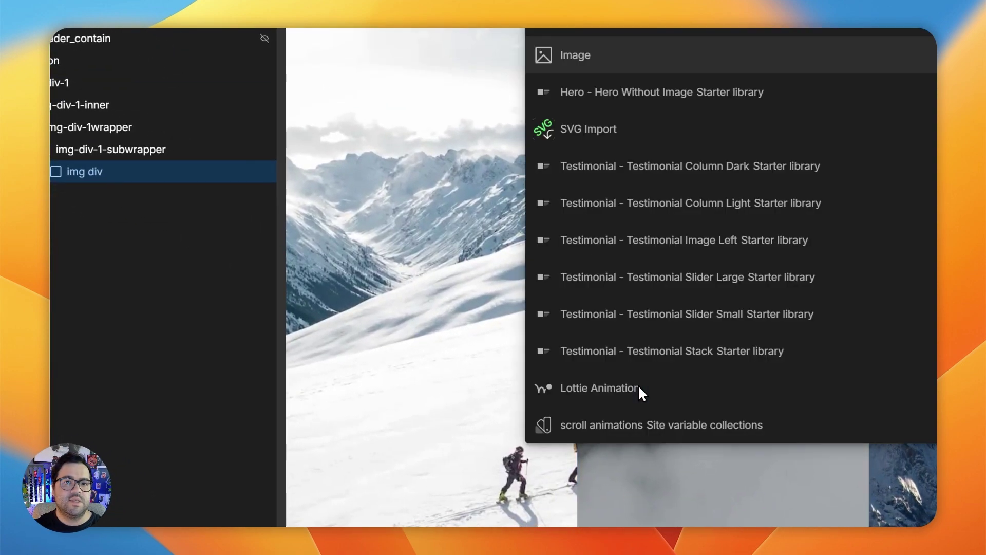
key("Return")
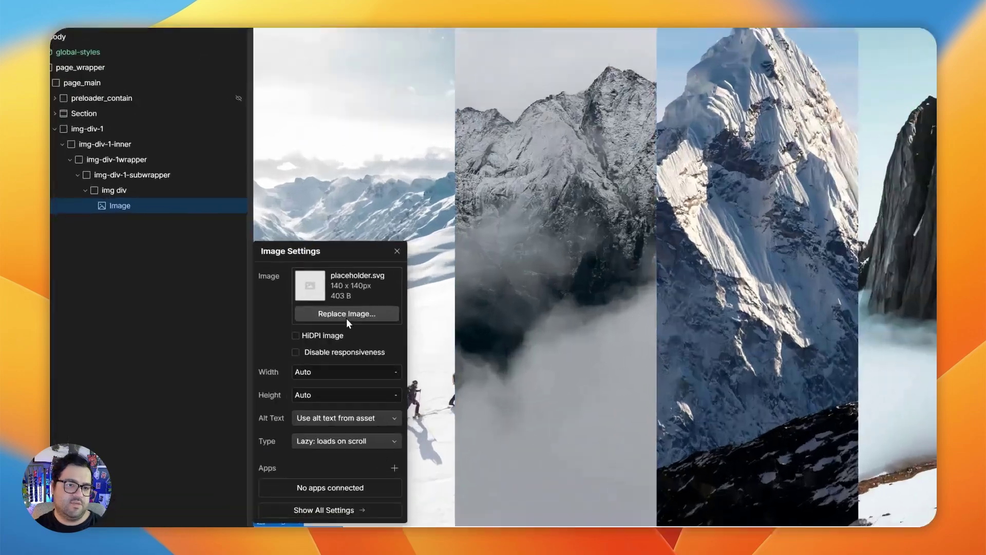
left_click(314, 298)
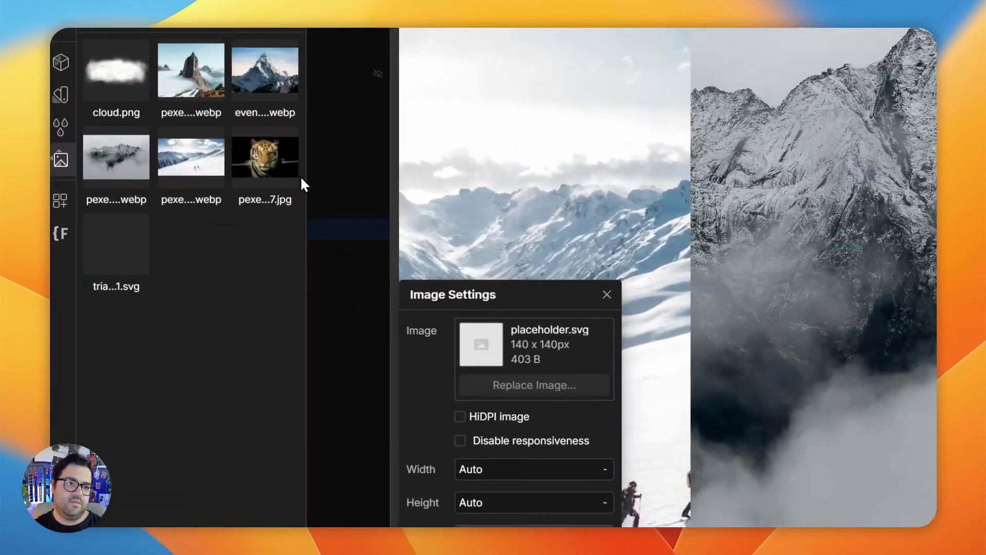
left_click(272, 157)
right_click(272, 167)
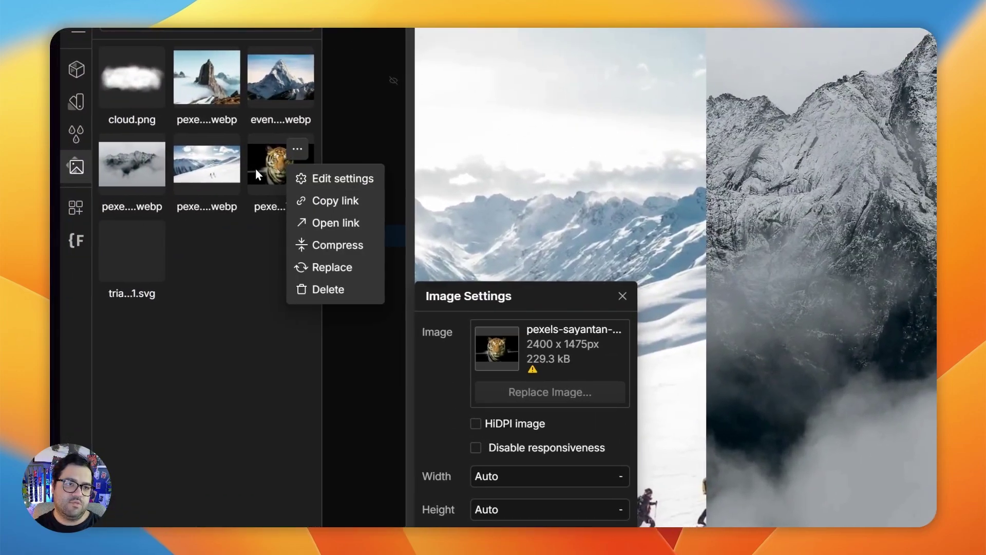
key("Escape")
key("ctrl+z")
left_click(622, 296)
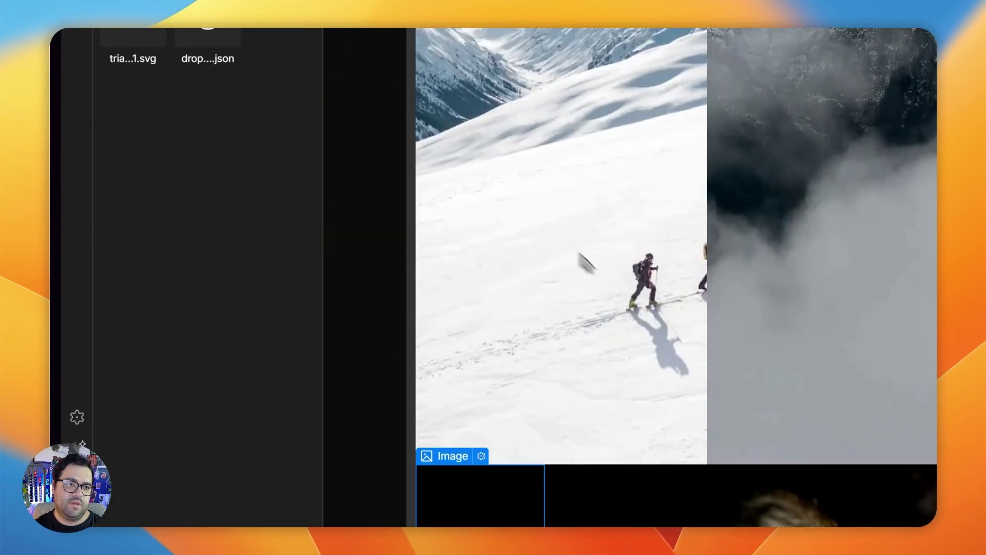
left_click(585, 263)
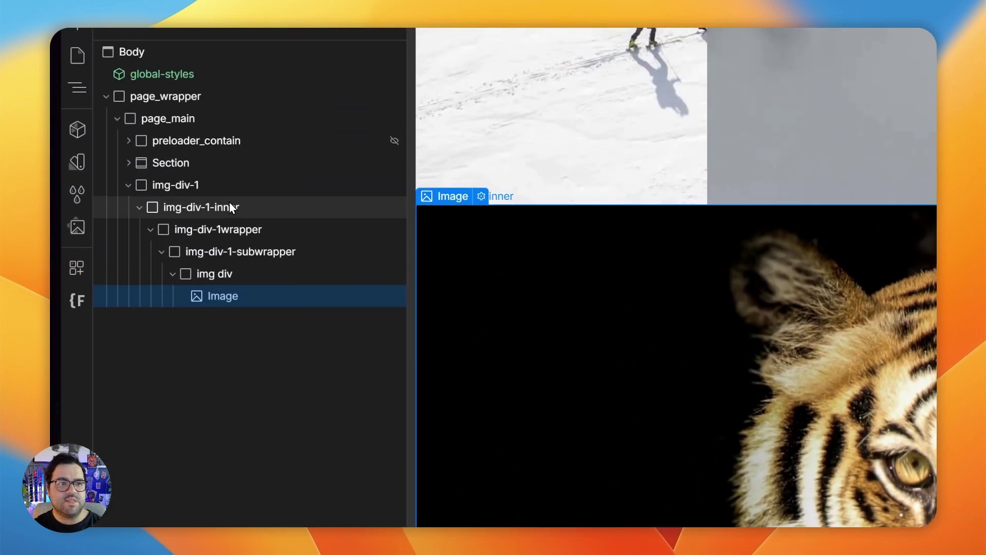
Step: Move the tiger Image directly into img-div-1 and delete the nested img-div-1-inner wrapper group
left_click(230, 206)
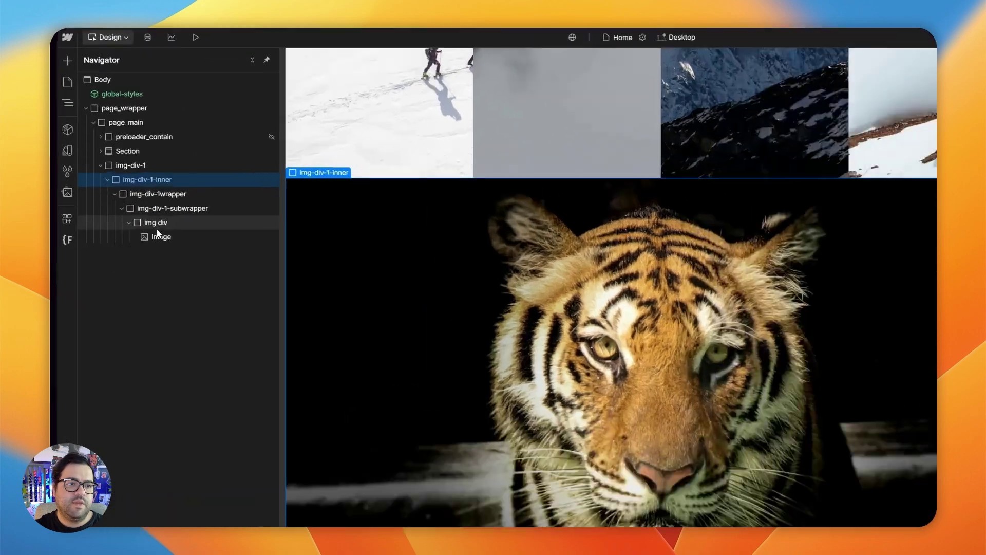
left_click(137, 206)
left_click(143, 219)
left_click_drag(226, 299, 170, 237)
left_click(137, 232)
left_click(186, 228)
key("Delete")
left_click(177, 184)
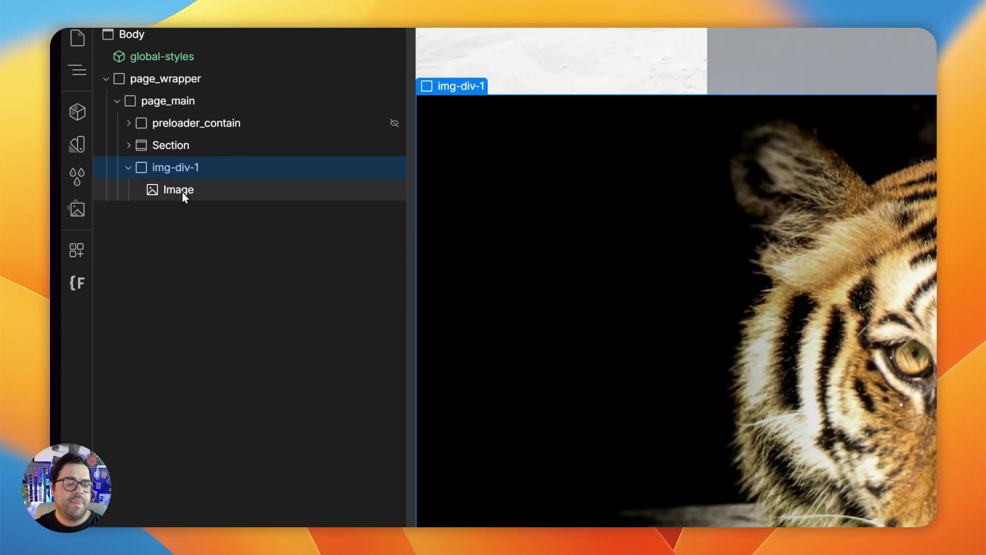
Step: Move the tiger Image out of img-div-1 into page_main after Section, and delete the emptied img-div-1
left_click(181, 190)
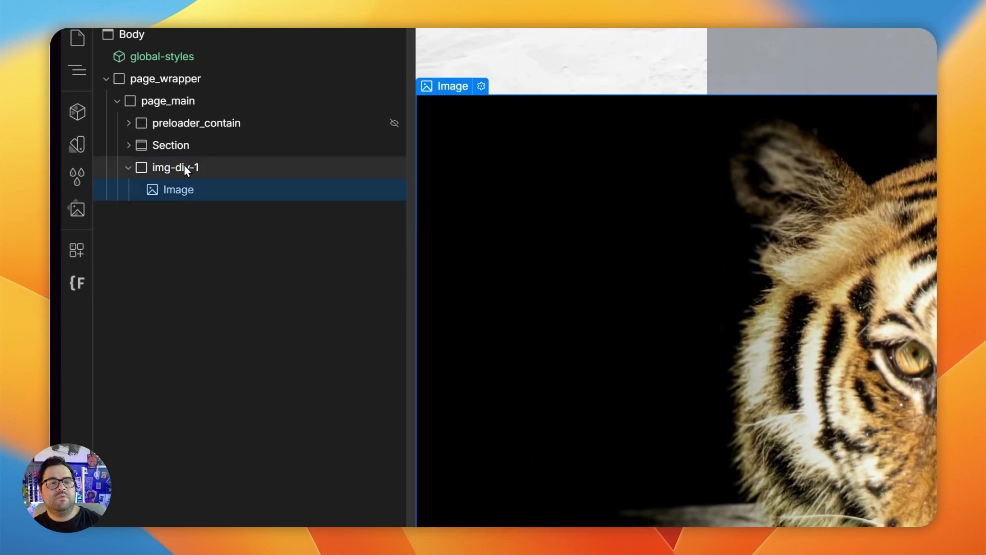
left_click(184, 165)
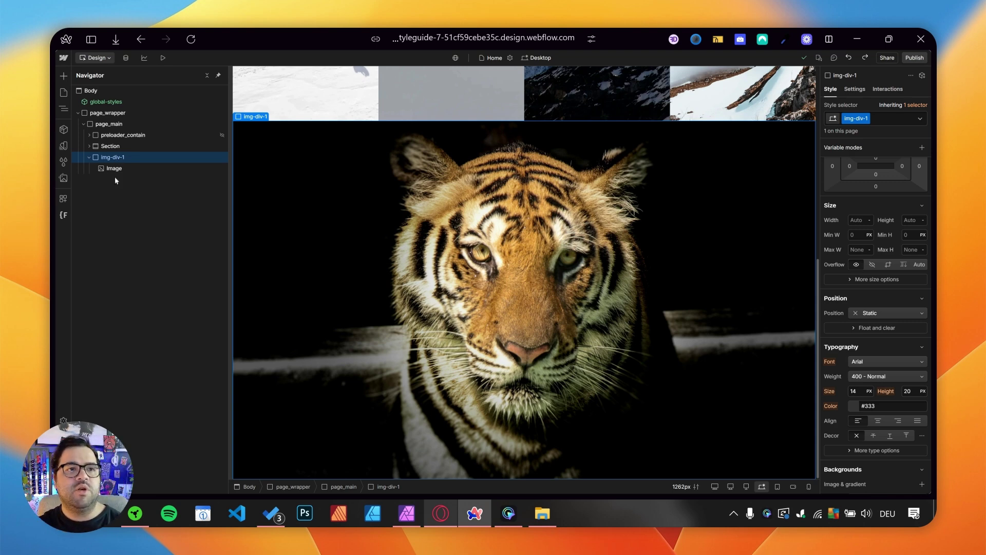
left_click_drag(114, 168, 110, 154)
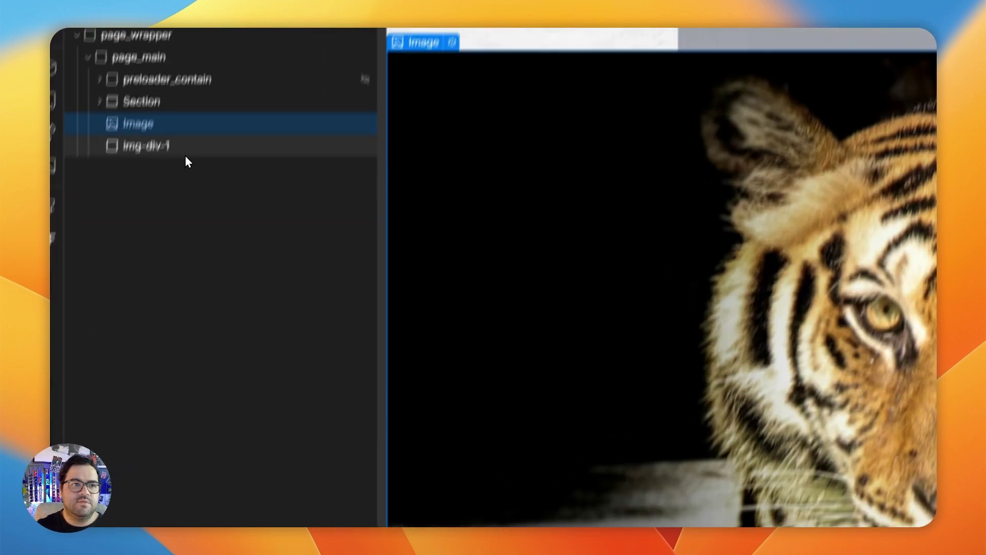
left_click(177, 186)
key("Delete")
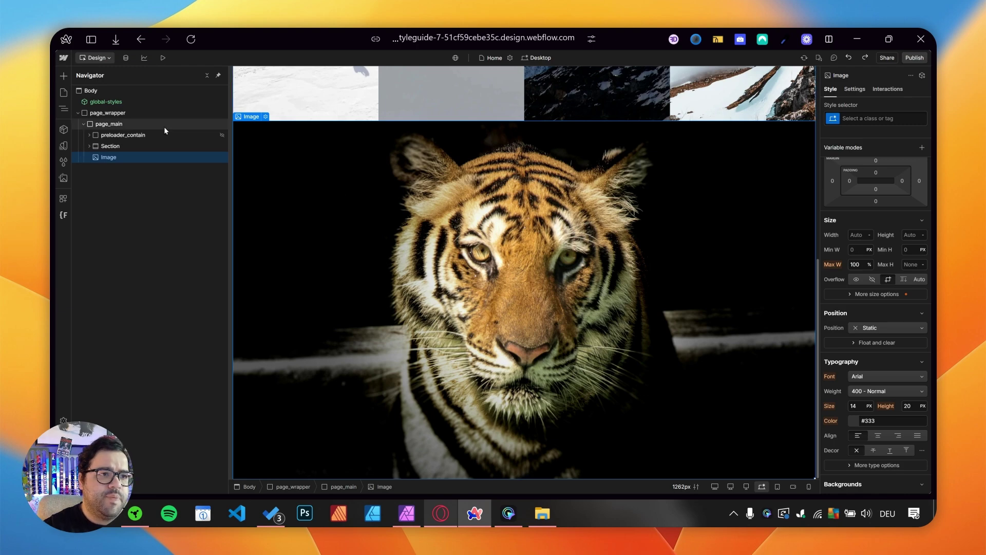
Step: Open the global-styles component, expand global-css, and open the code of the font-styles embed
double_click(108, 103)
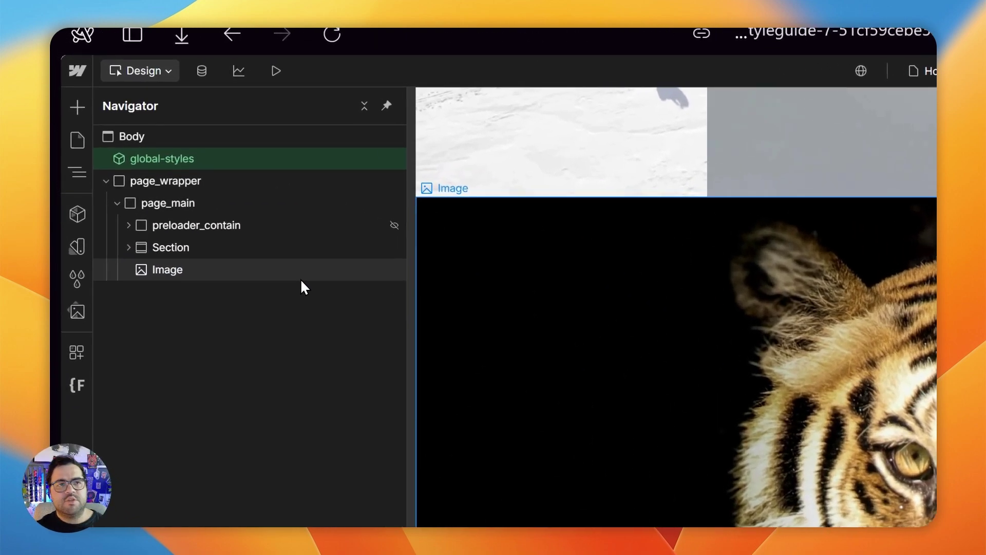
left_click(121, 157)
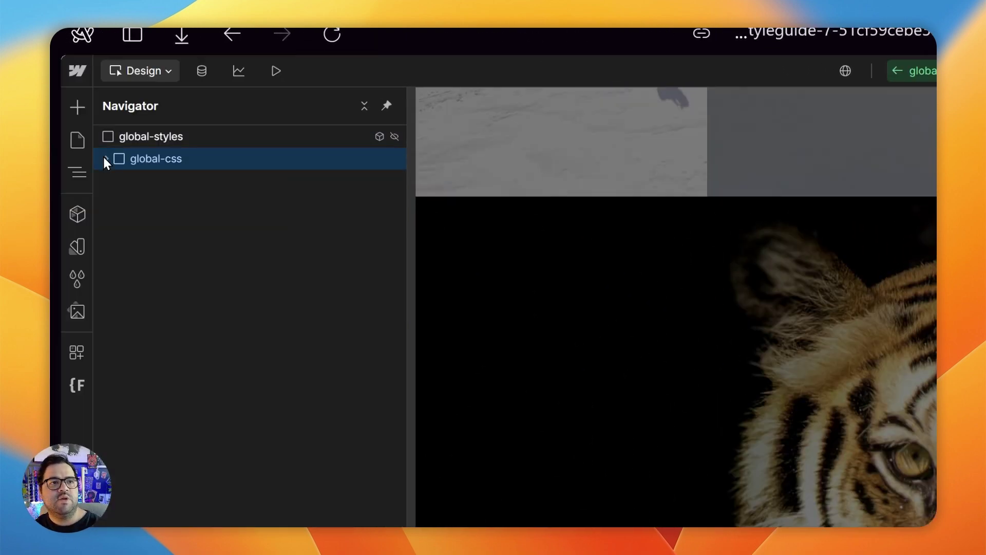
left_click(106, 159)
double_click(169, 204)
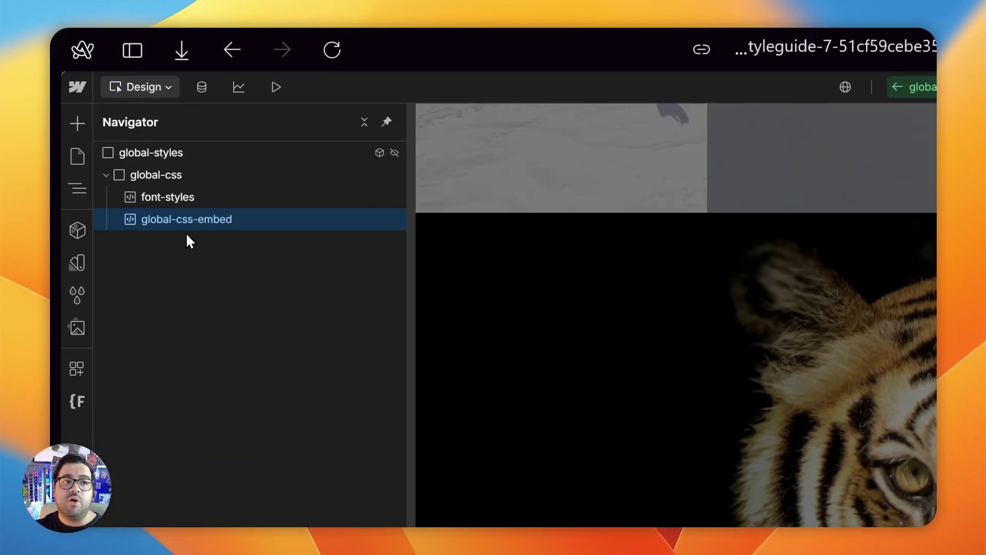
double_click(180, 196)
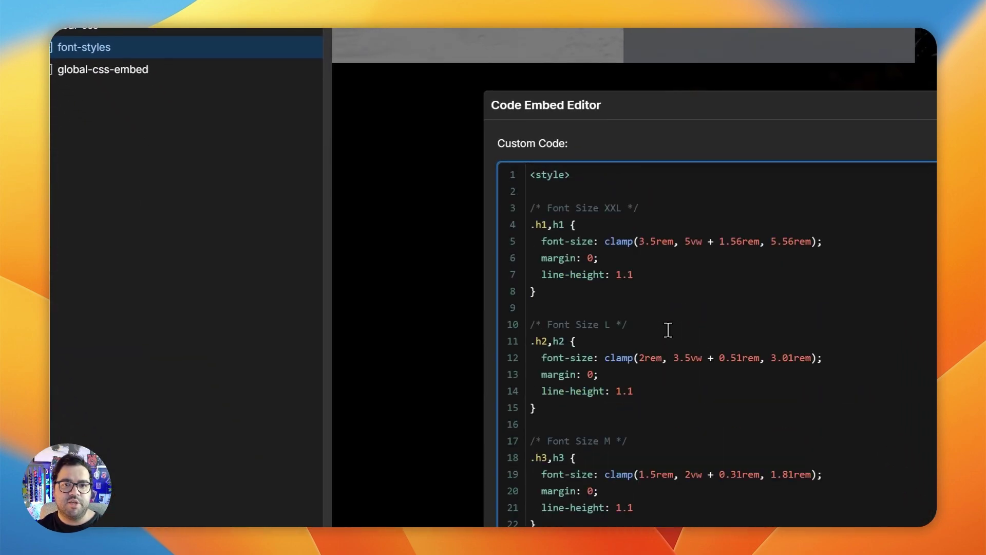